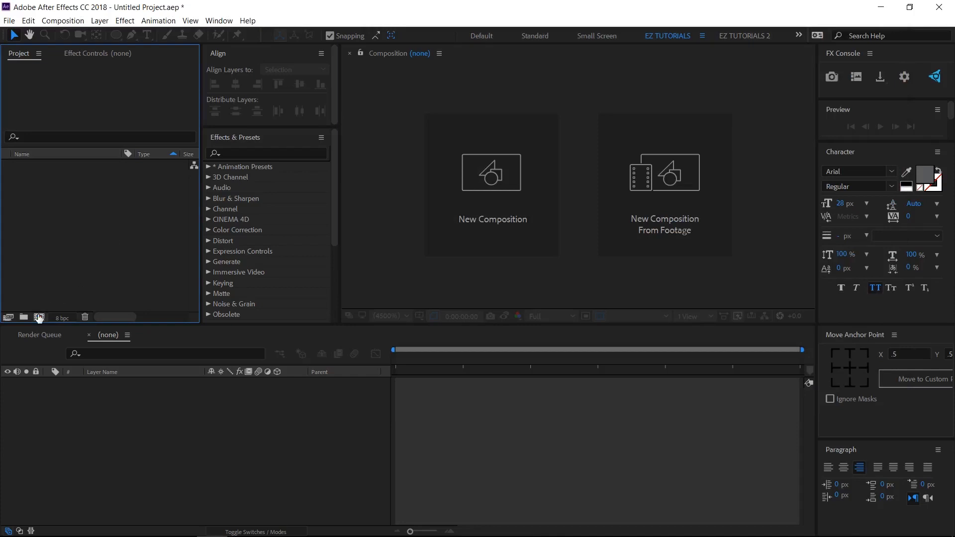
- Create a 1920 x 1080 composition at 30 frames per second with a duration of 7 seconds
left_click(39, 317)
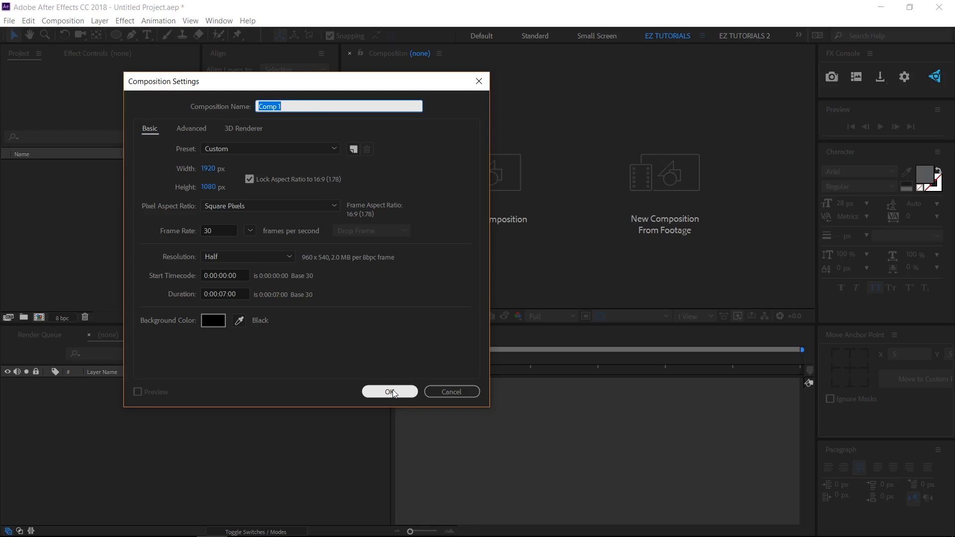
left_click(390, 392)
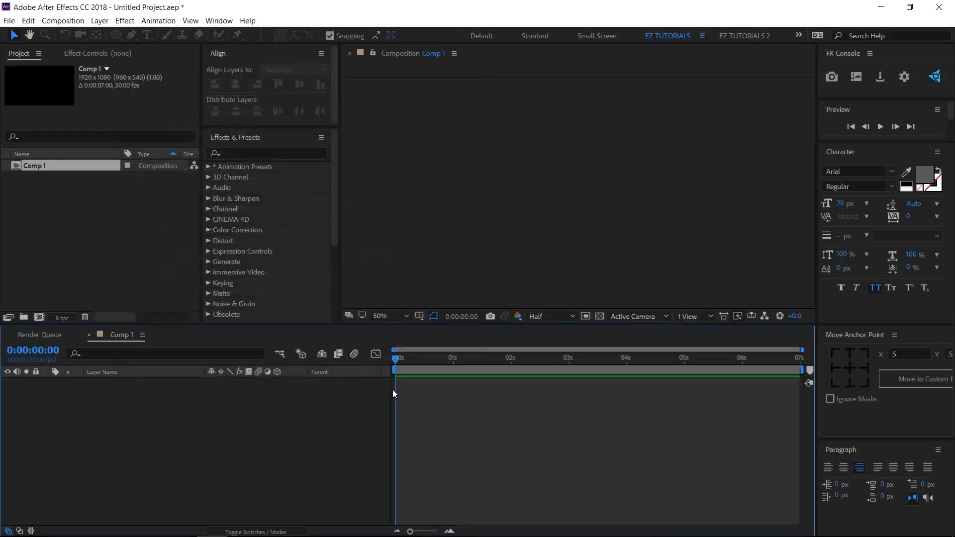
- Set up the Pen tool with no fill and a solid white stroke 20 px wide
left_click(132, 34)
left_click(317, 36)
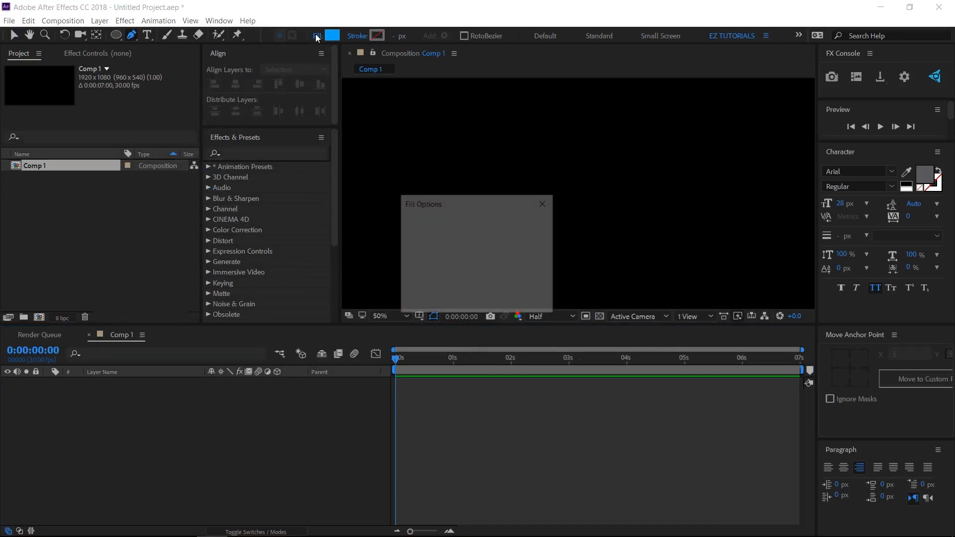
left_click(416, 228)
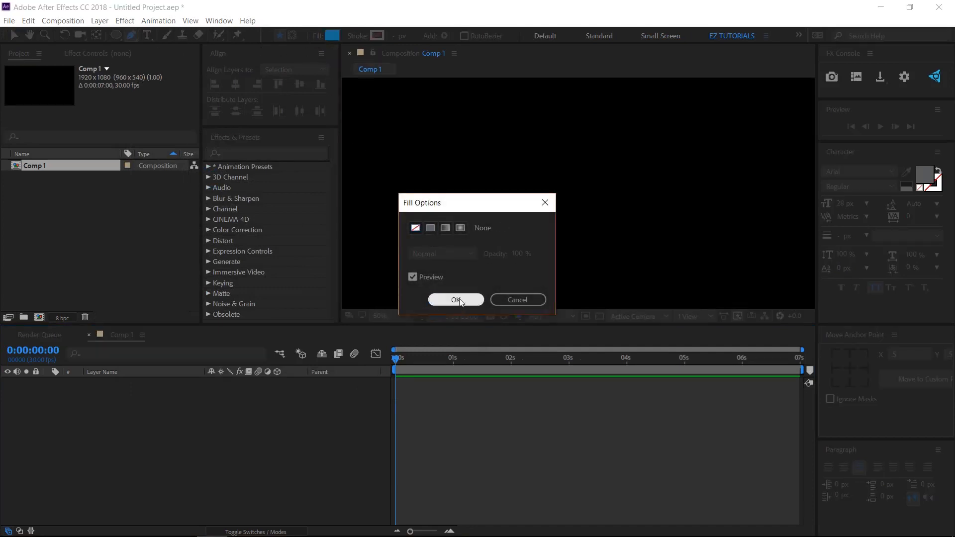
left_click(456, 300)
left_click(357, 36)
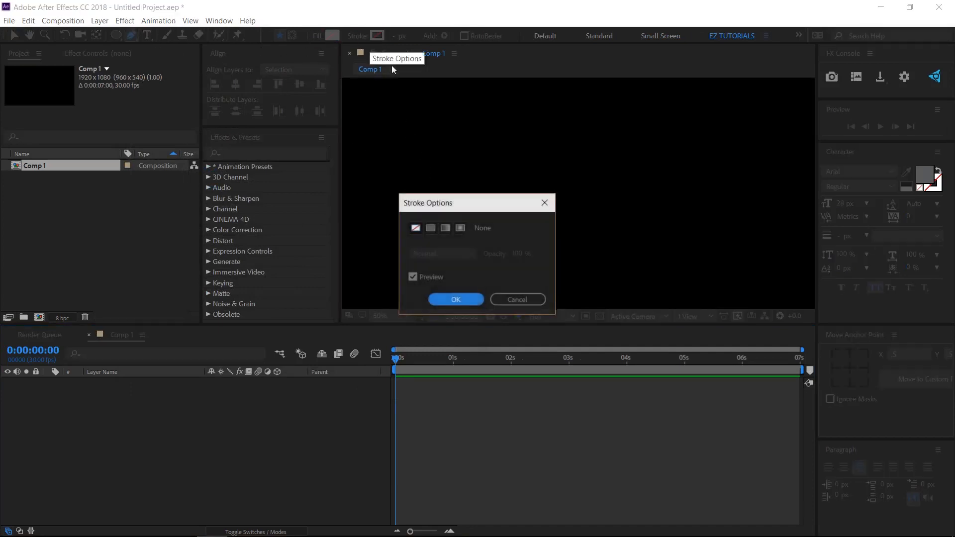
left_click(430, 228)
left_click(455, 299)
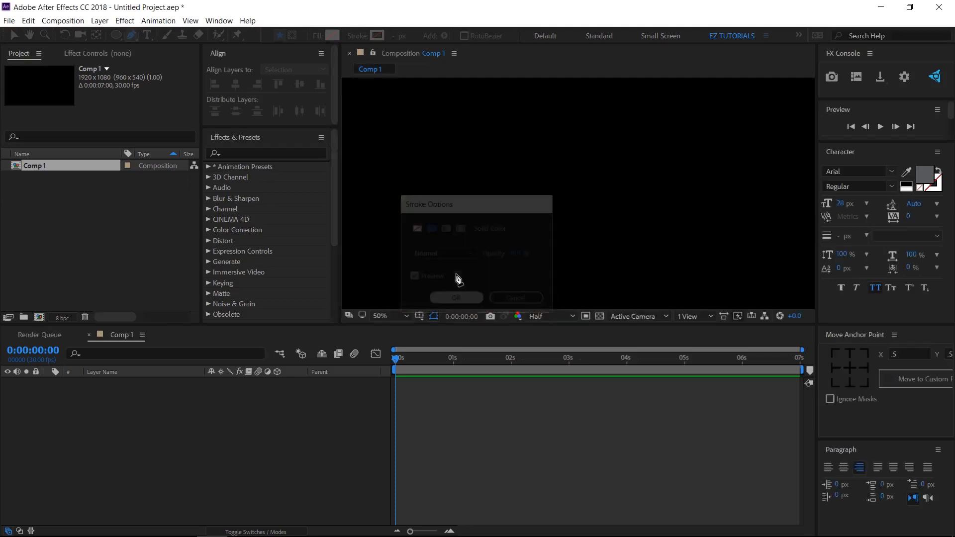
left_click(400, 35)
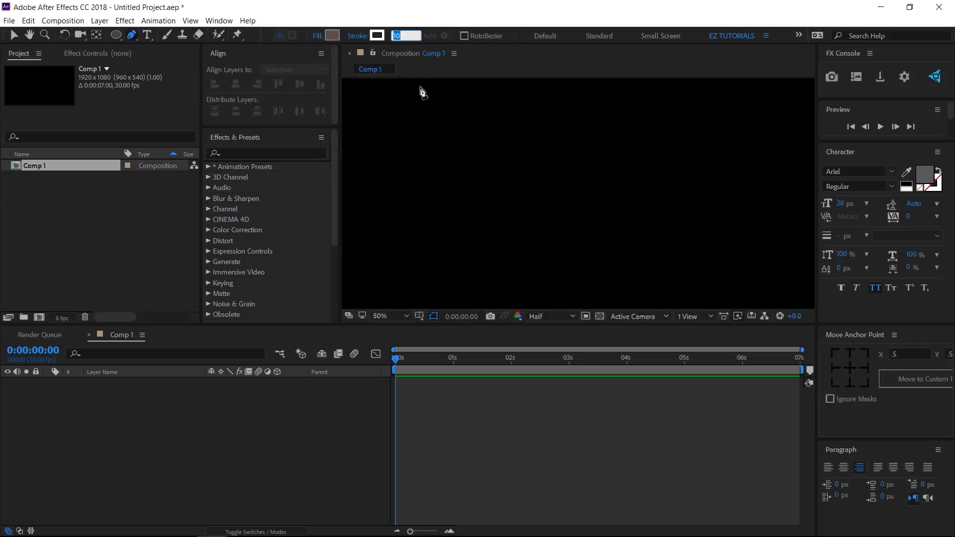
type("20")
key("Return")
- Draw an open M-shaped zigzag path with five points across the middle of the composition
left_click(451, 229)
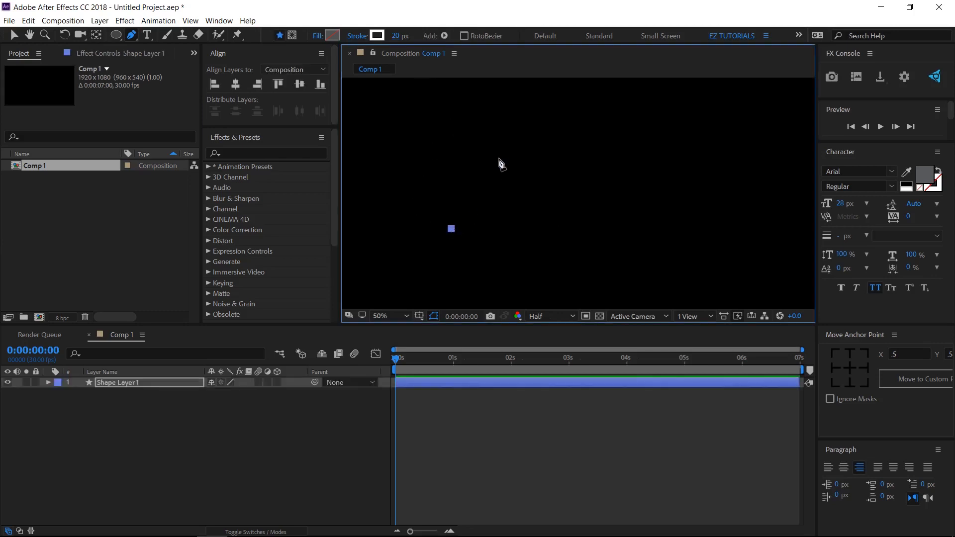
left_click(502, 134)
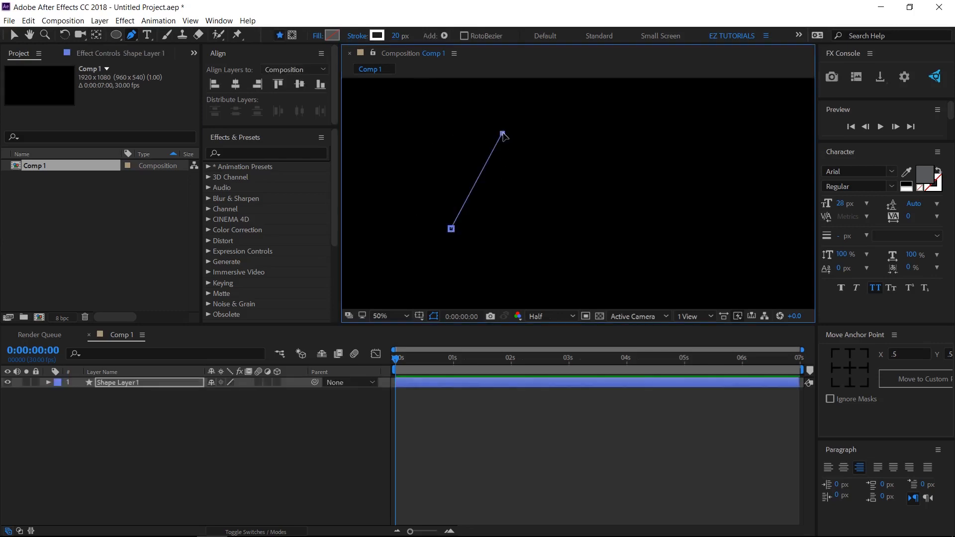
left_click(569, 225)
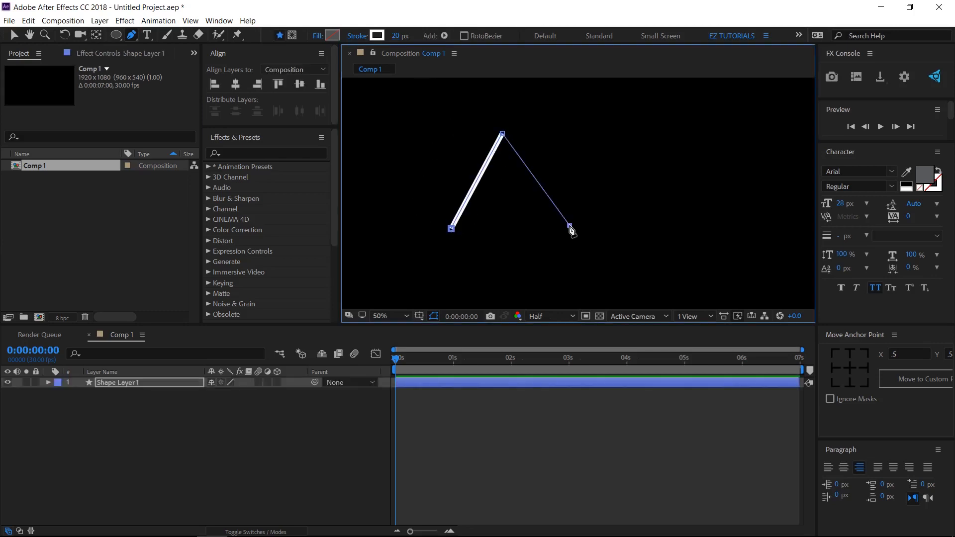
left_click(634, 126)
left_click(696, 218)
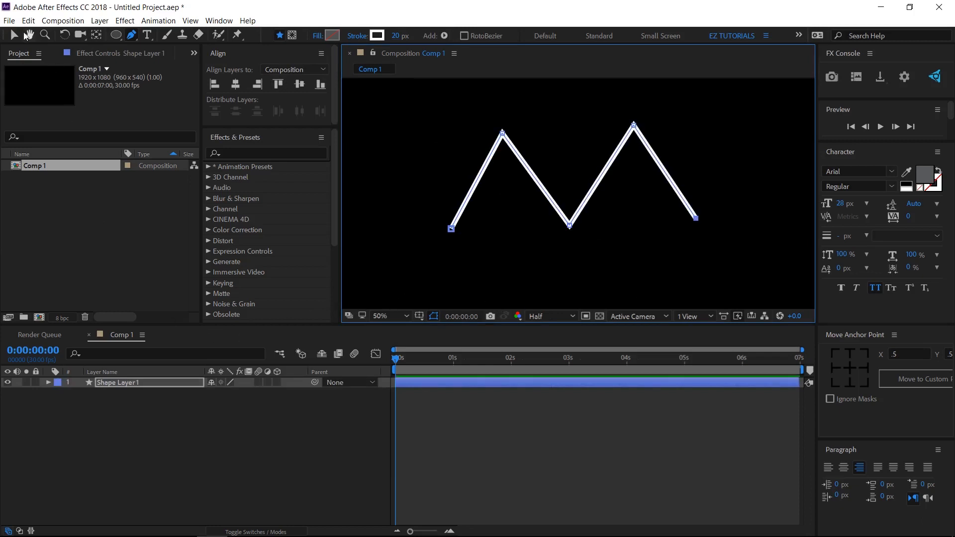
left_click(14, 35)
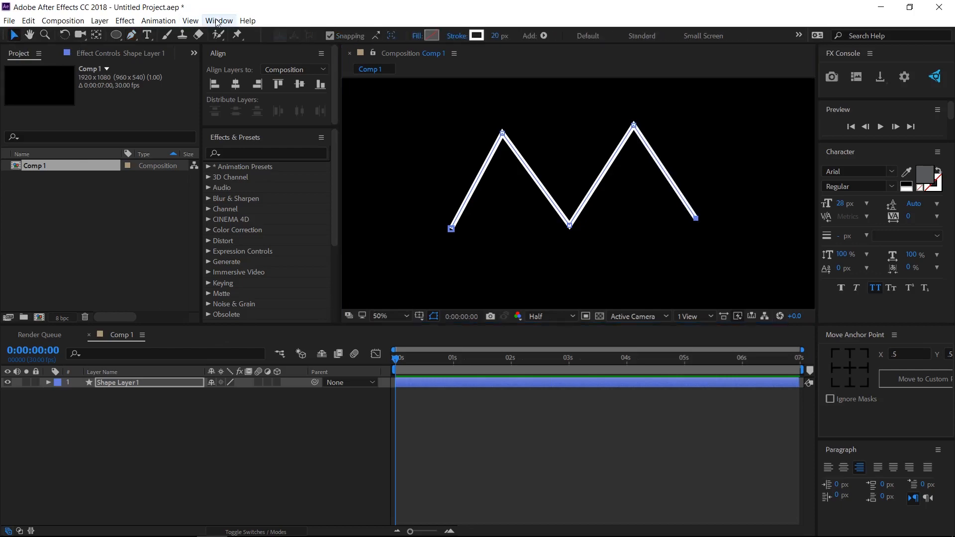
- Use Create Nulls From Paths with Points Follow Nulls on the zigzag shape's path, and collapse the shape layer
left_click(218, 22)
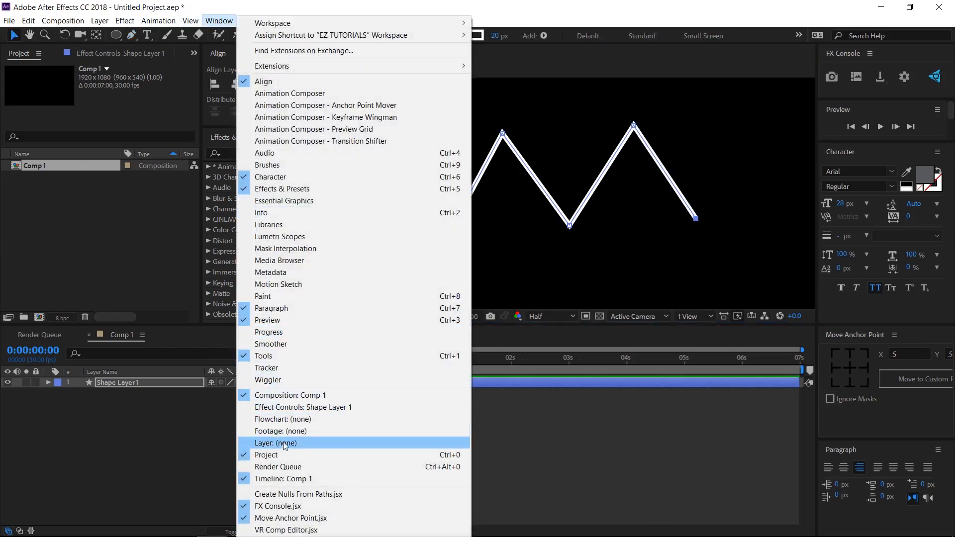
left_click(276, 494)
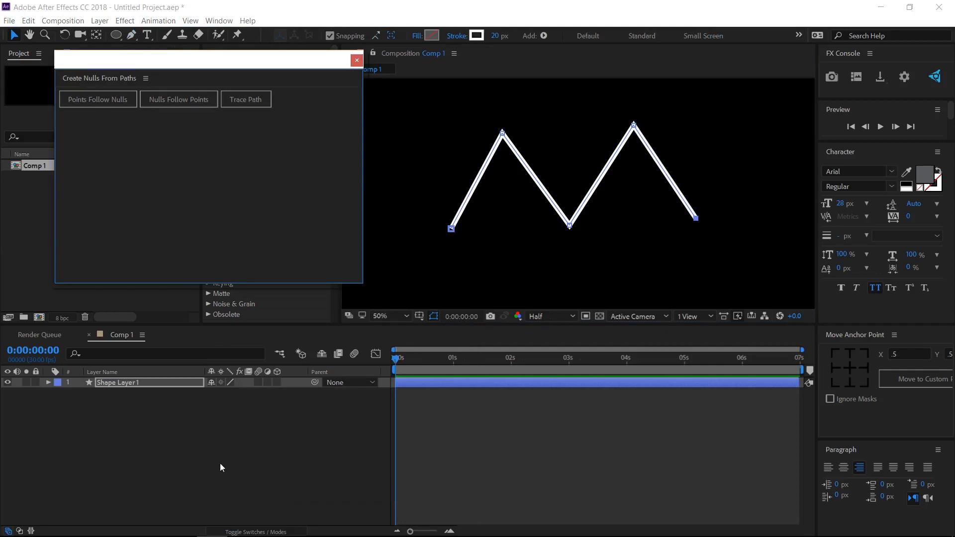
left_click(48, 382)
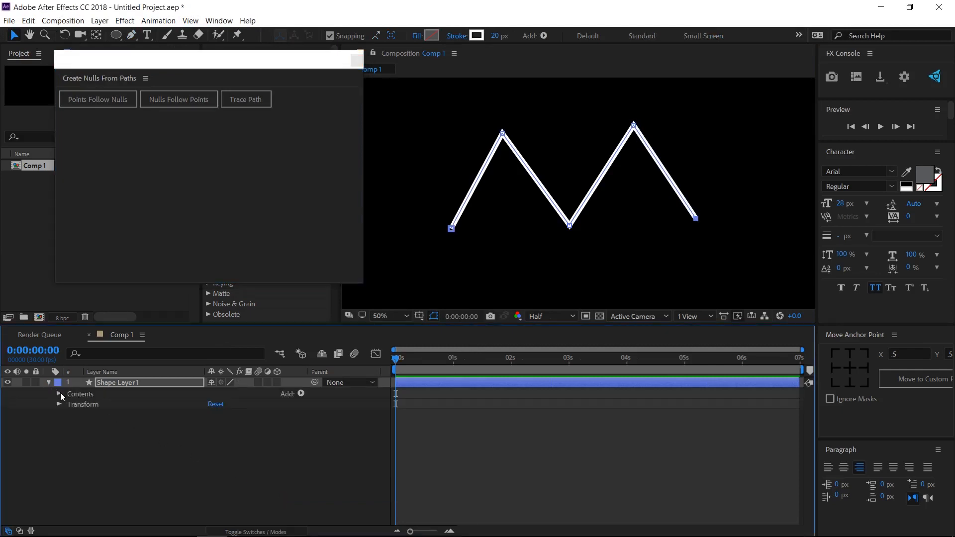
left_click(59, 394)
left_click(69, 404)
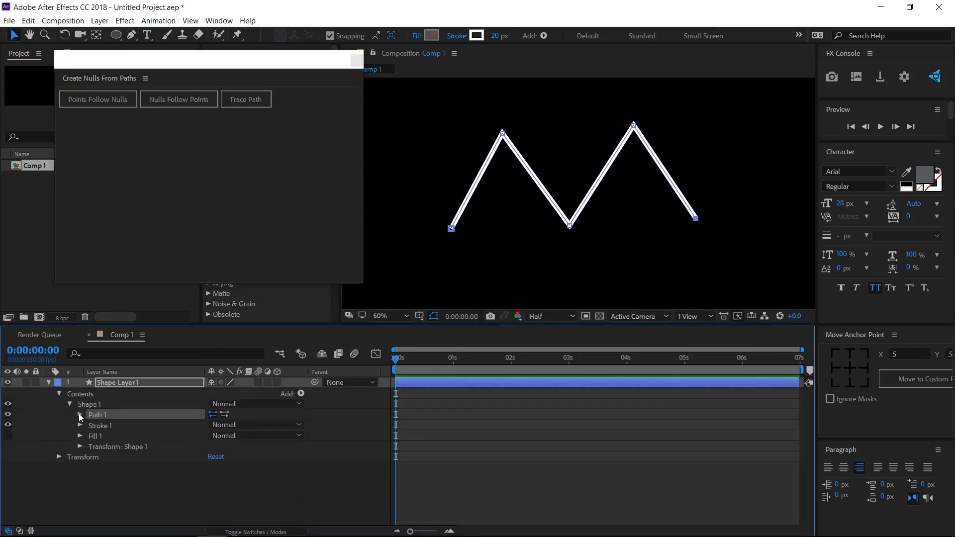
left_click(81, 414)
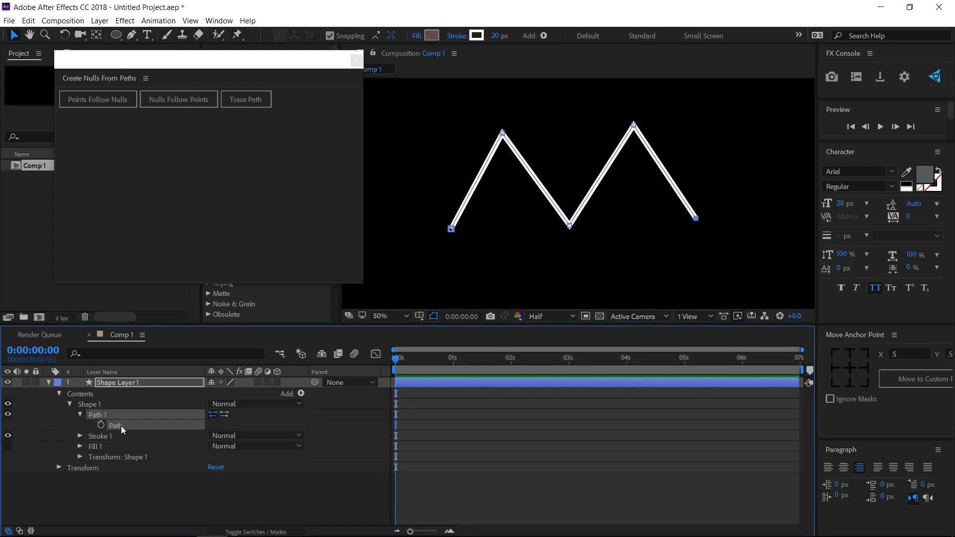
left_click(110, 107)
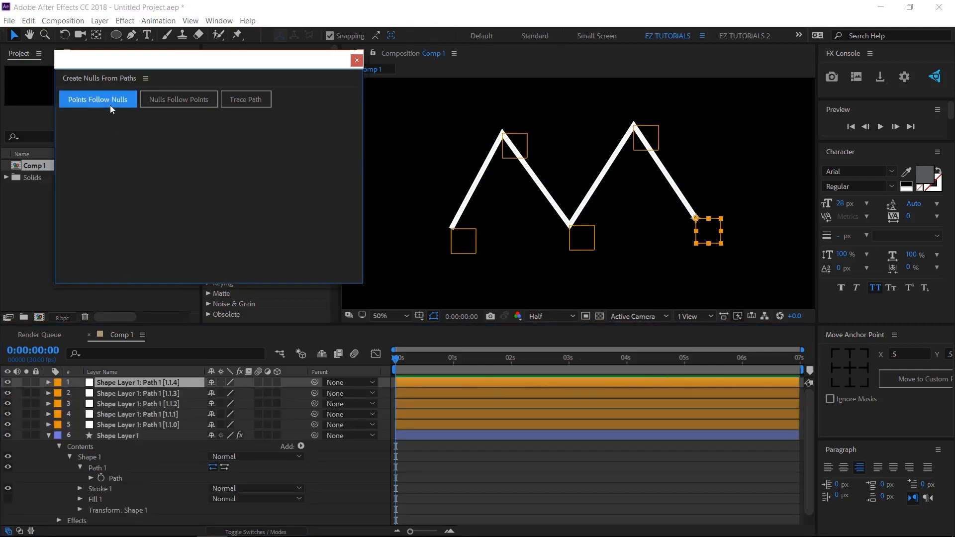
left_click(360, 60)
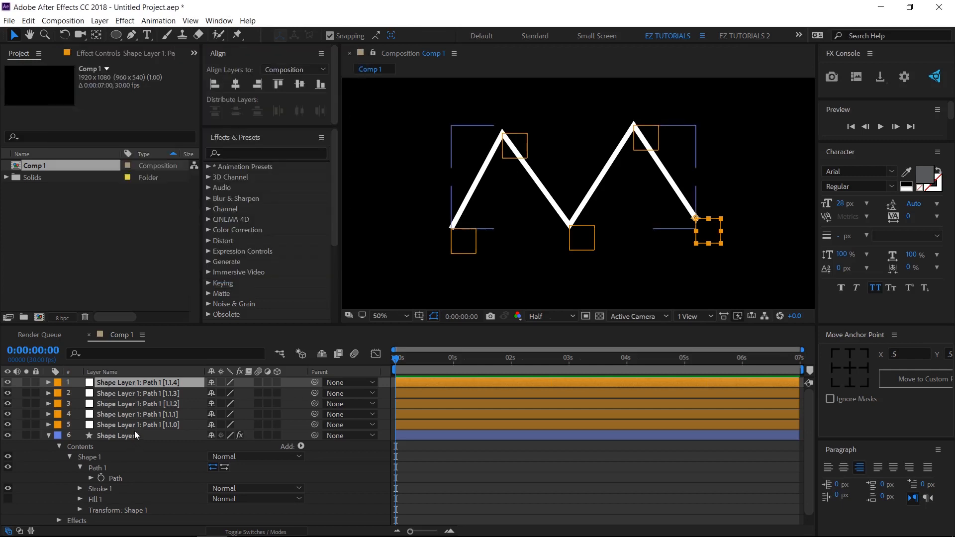
left_click(49, 435)
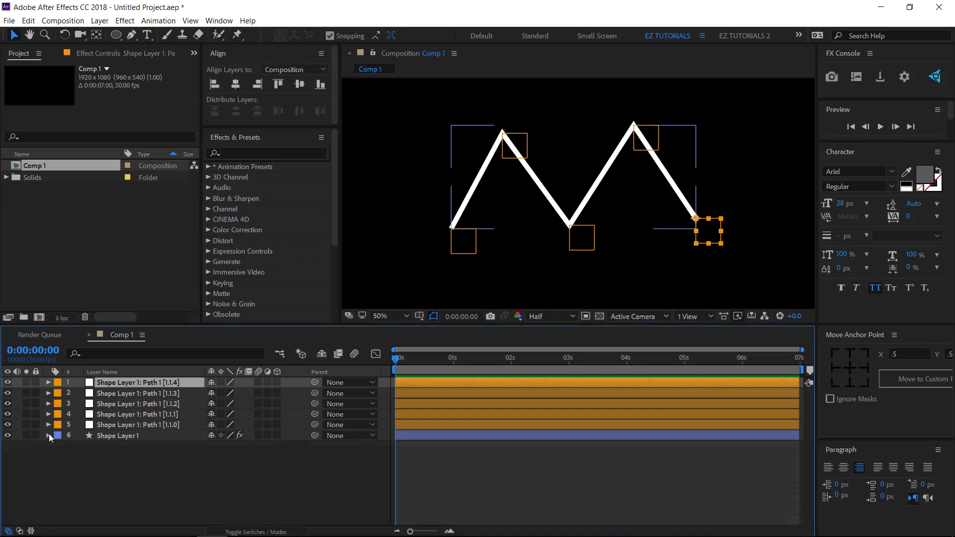
- Rename the nulls of the zigzag's first three points as Null 1, Null 2 and Null 3
left_click(123, 426)
key("Return")
type("Null 1")
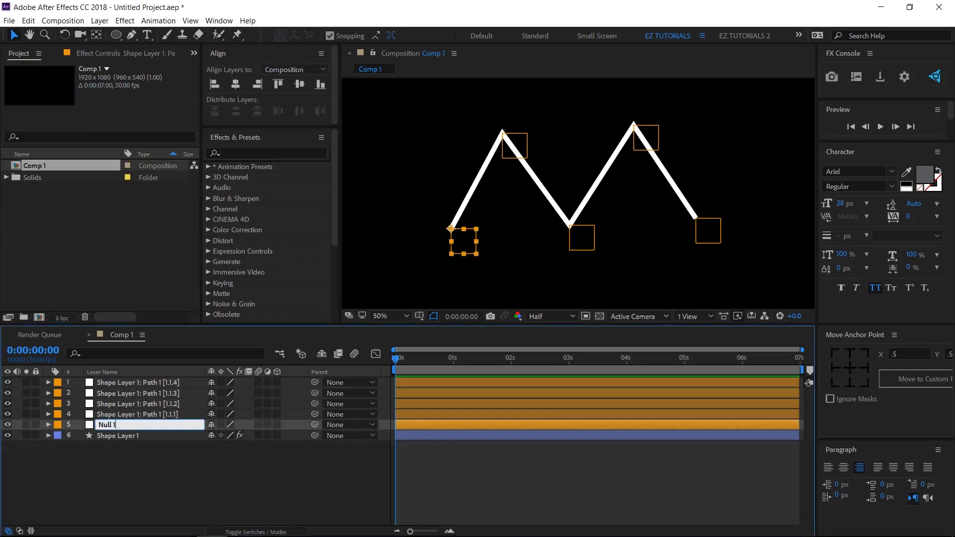
left_click(129, 411)
key("Return")
type("Null 2")
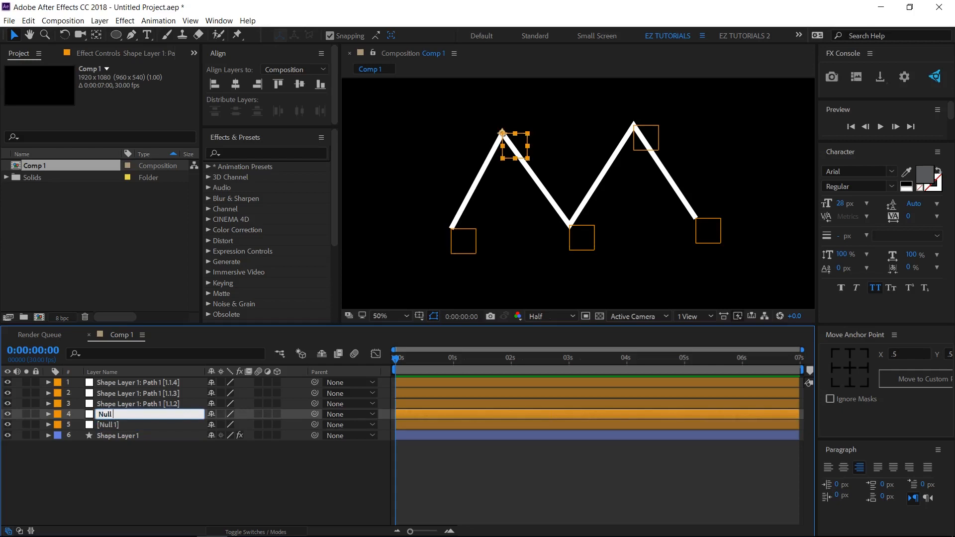
key("Return")
left_click(127, 401)
key("Return")
type("Null 3")
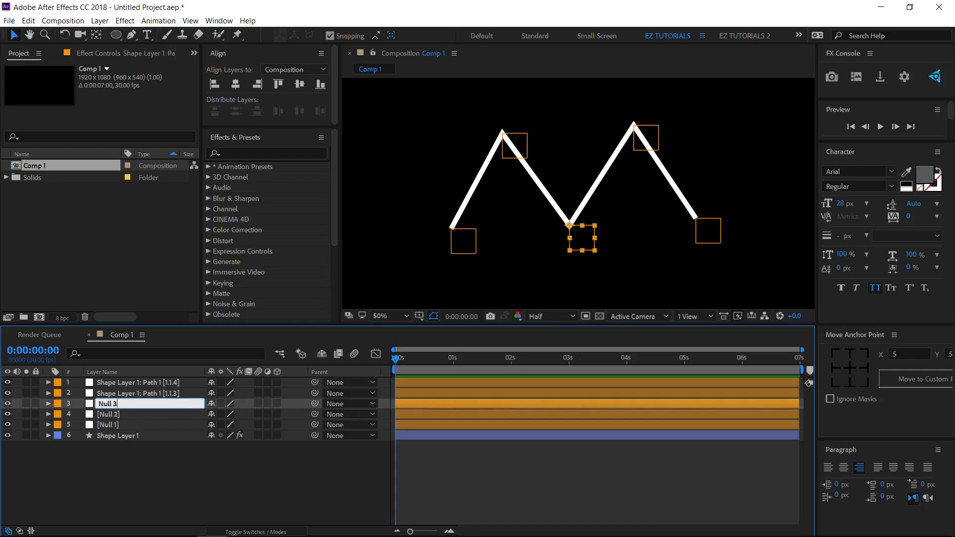
key("Return")
- Rename the nulls of the zigzag's last two points as Null 4 and Null 5
left_click(129, 390)
key("Return")
type("Null 4")
key("Return")
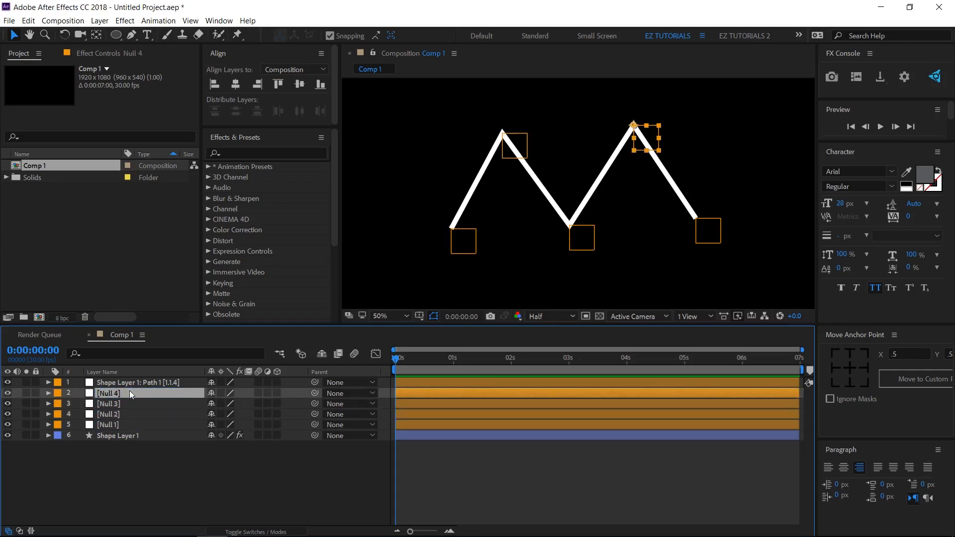
left_click(127, 383)
key("Return")
type("Null 5")
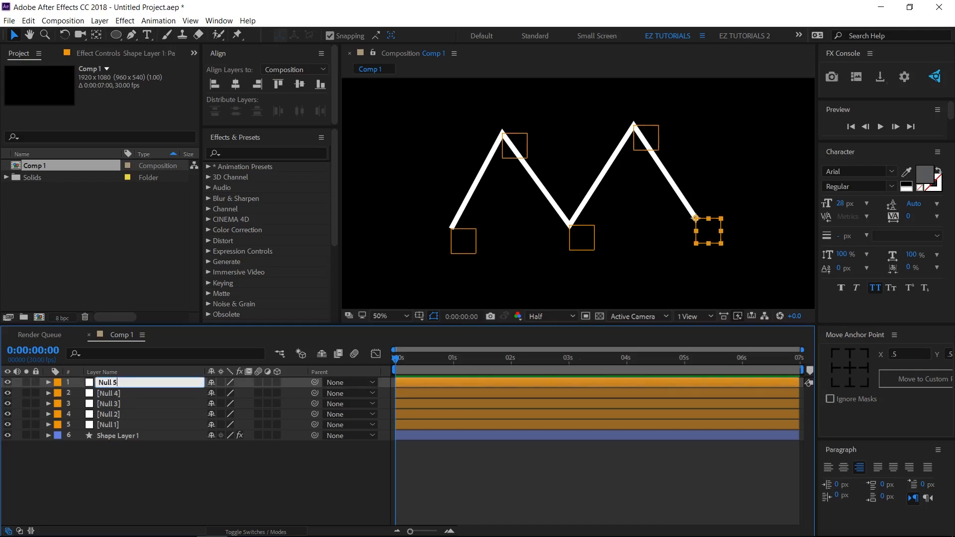
key("Return")
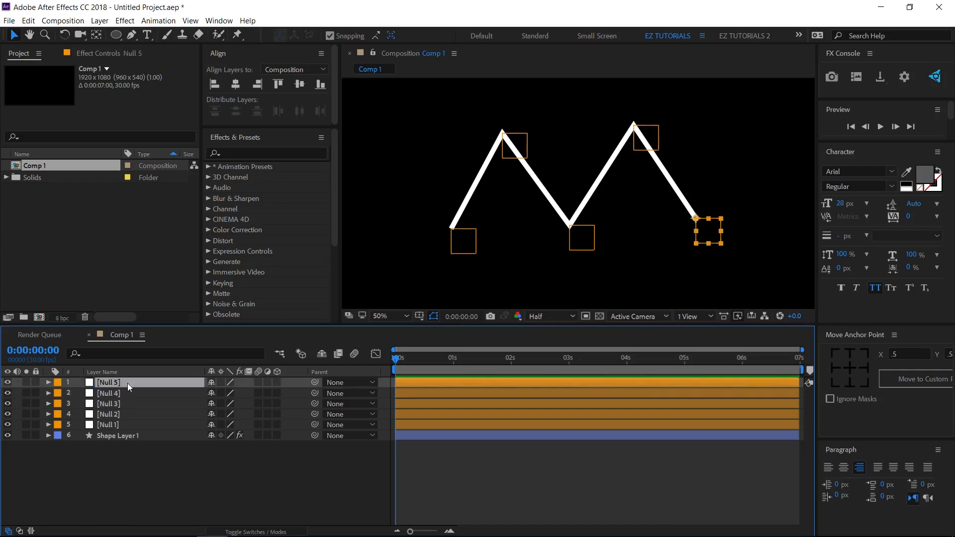
- Distribute all five nulls evenly in the horizontal direction by their centers, and deselect them
left_click(117, 424, "shift")
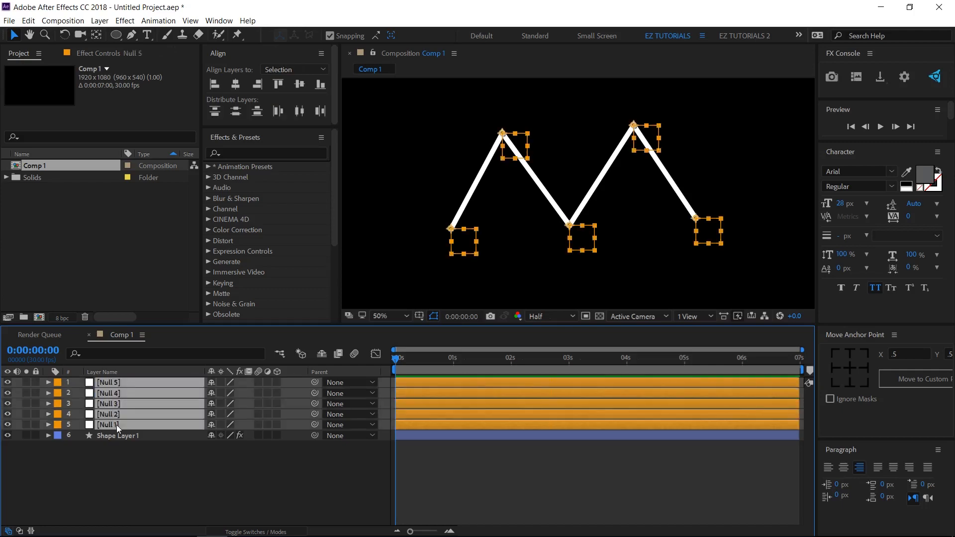
left_click(303, 112)
left_click(189, 476)
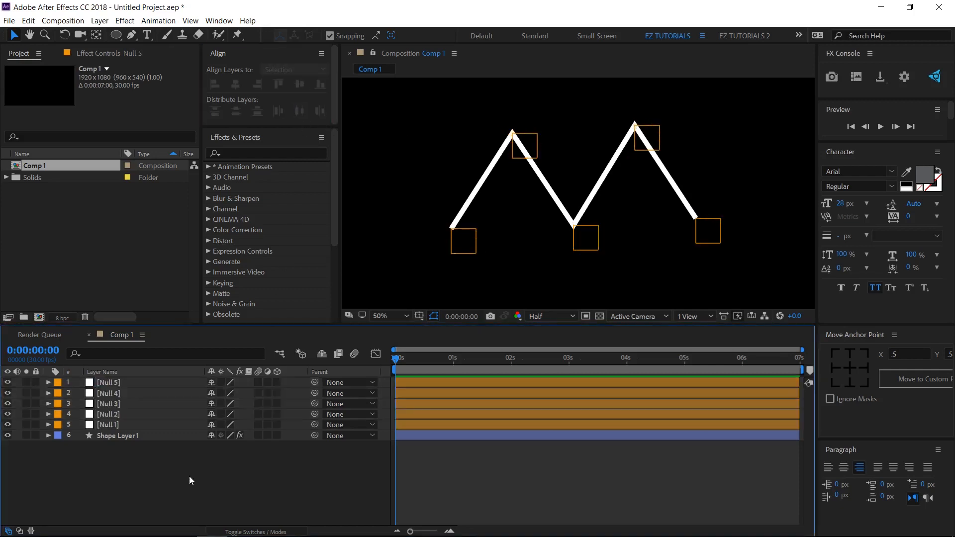
- Draw a circle with a solid blue fill and no stroke in the empty area left of the zigzag line
left_click(117, 36)
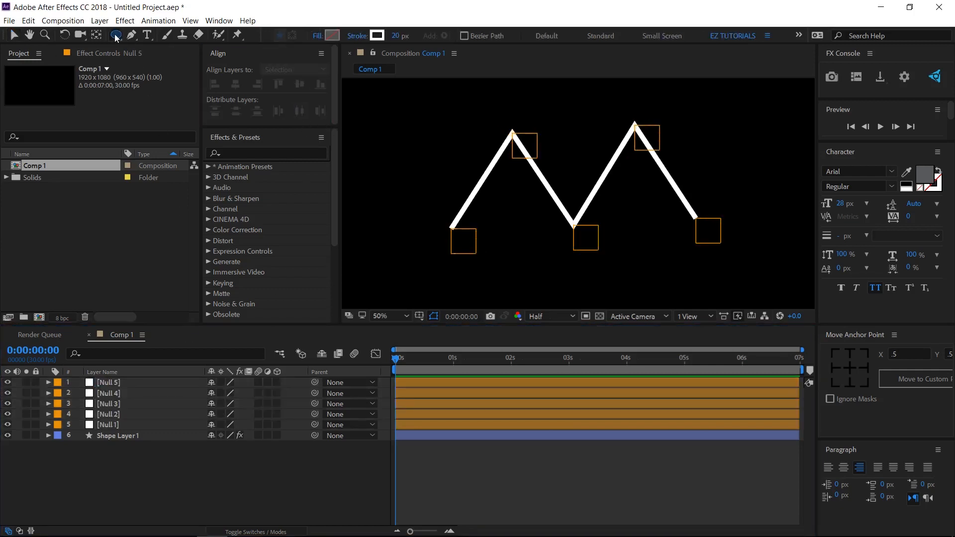
left_click(317, 37)
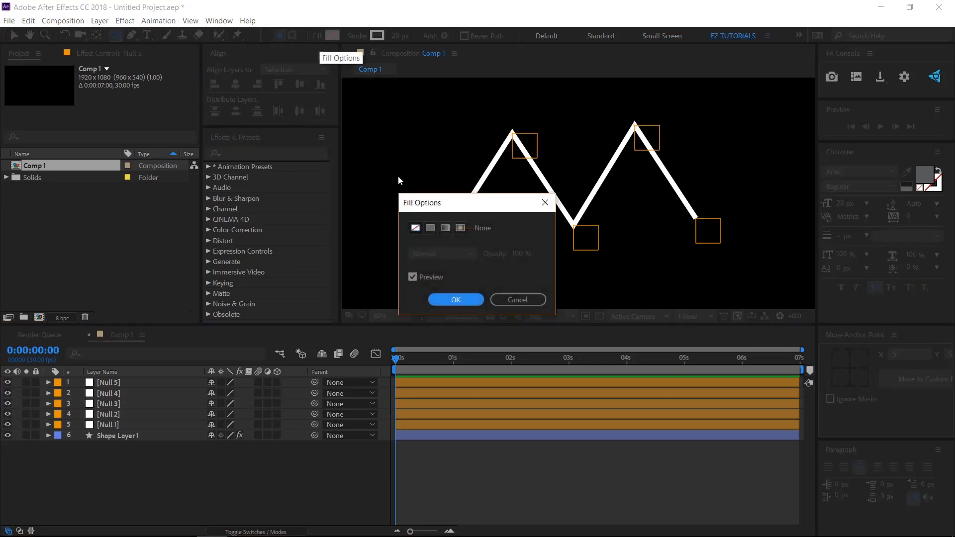
left_click(431, 227)
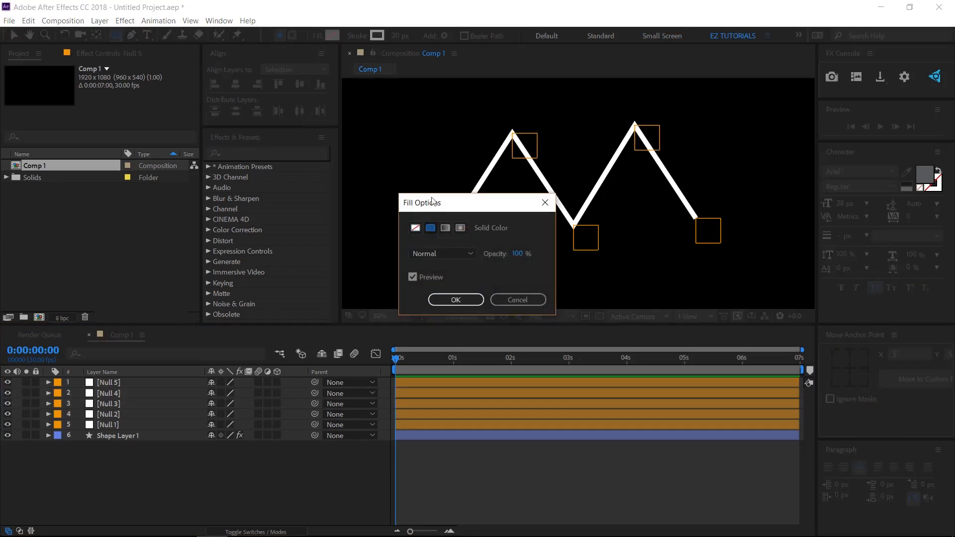
left_click(455, 299)
left_click(359, 35)
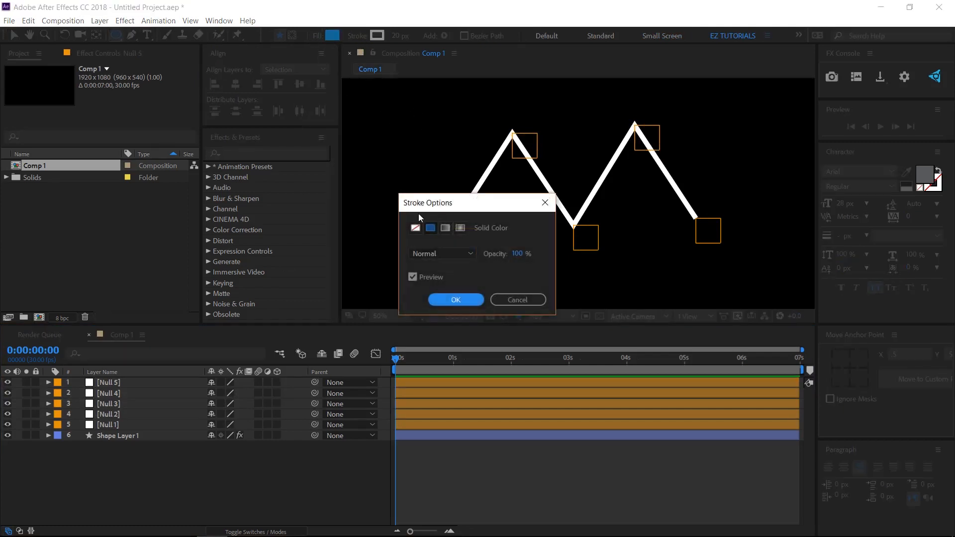
left_click(415, 227)
left_click(445, 297)
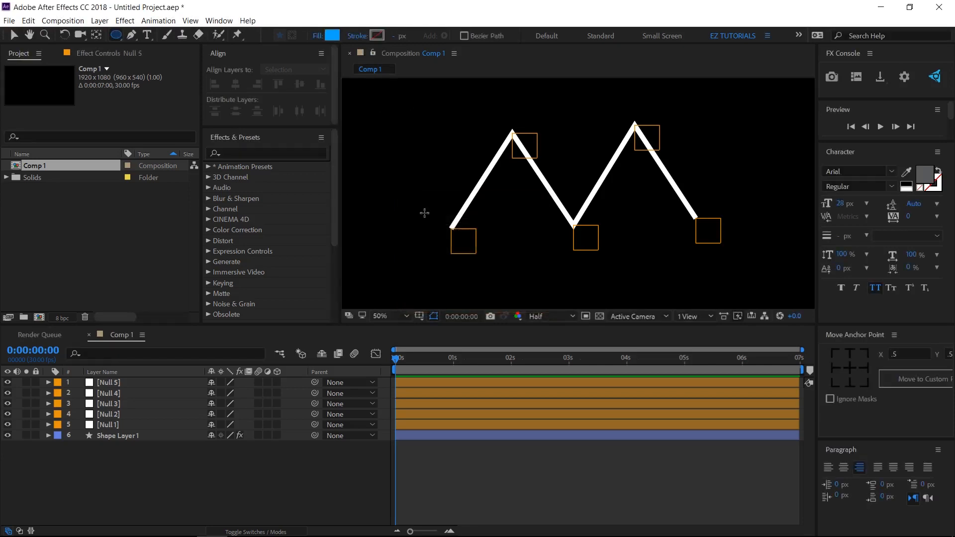
left_click_drag(399, 129, 426, 170)
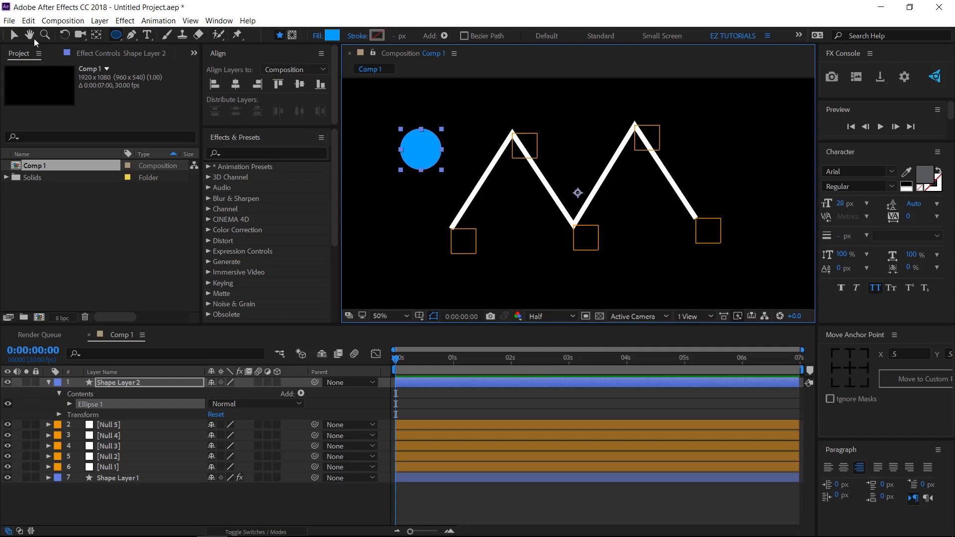
left_click(14, 35)
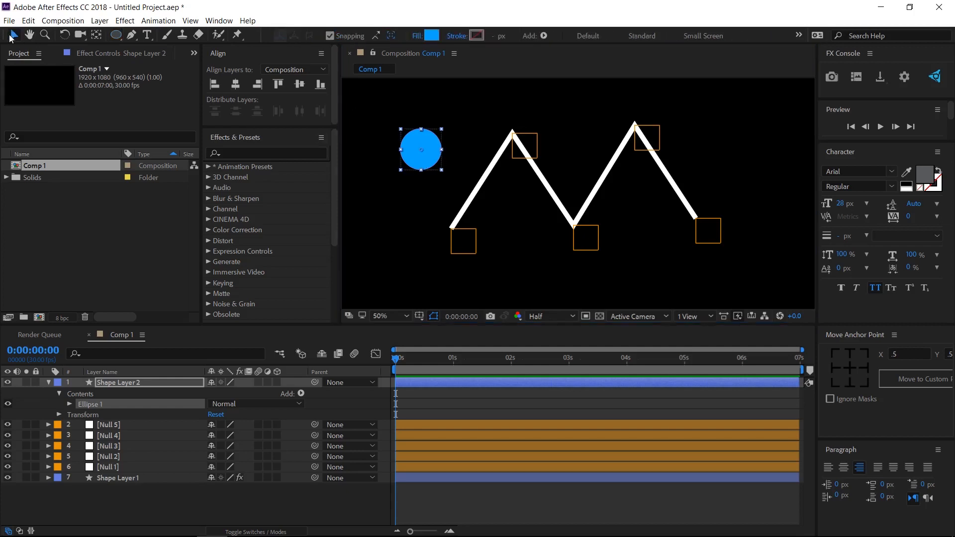
- Move the anchor point of the blue circle's layer to the circle's center
left_click(99, 37)
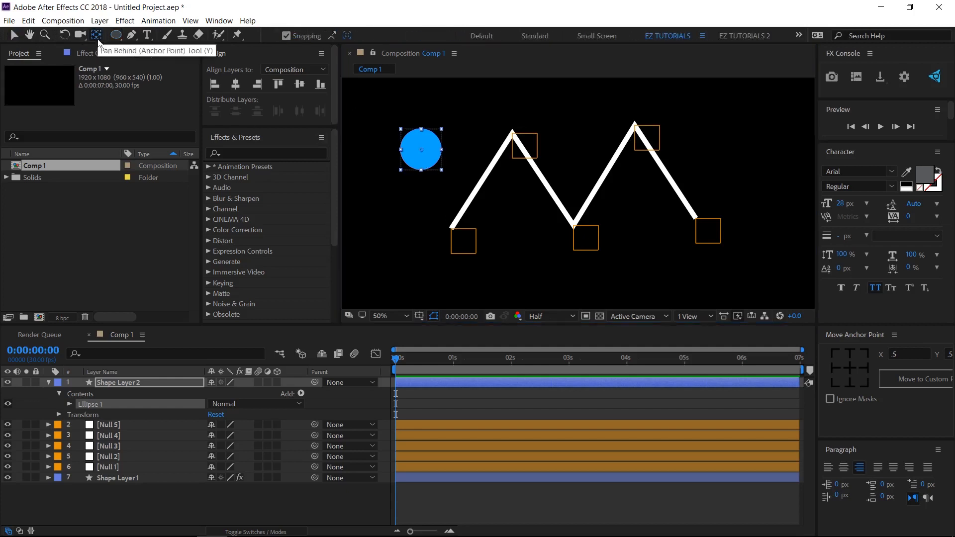
left_click(123, 380)
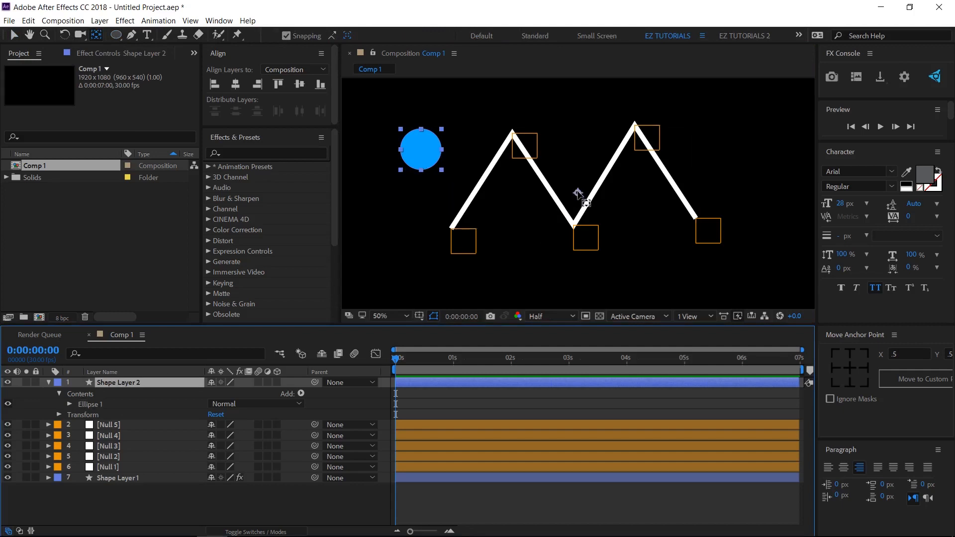
left_click_drag(578, 192, 422, 150)
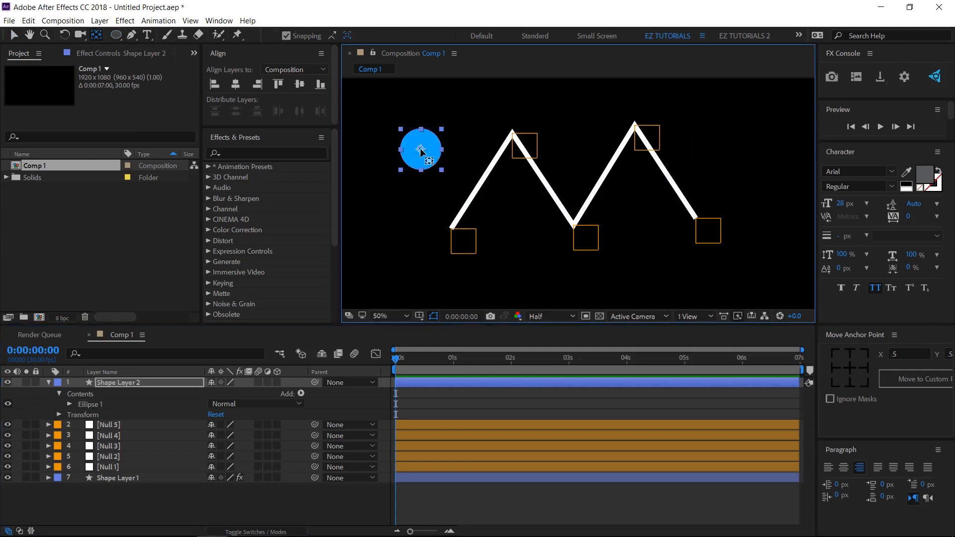
- Set the blue circle's ellipse path size to 30 by 30 and collapse the layer's properties
left_click(70, 404)
left_click(80, 415)
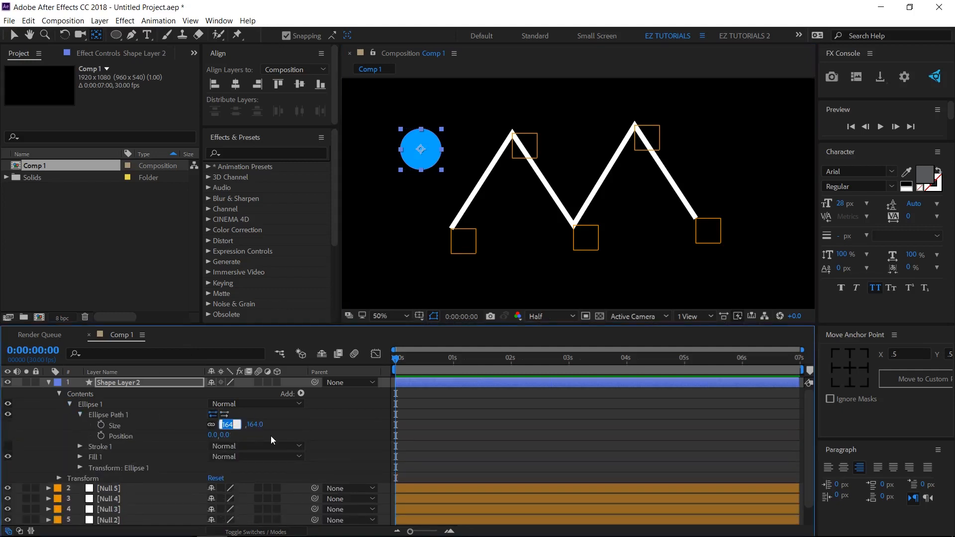
type("30")
key("Return")
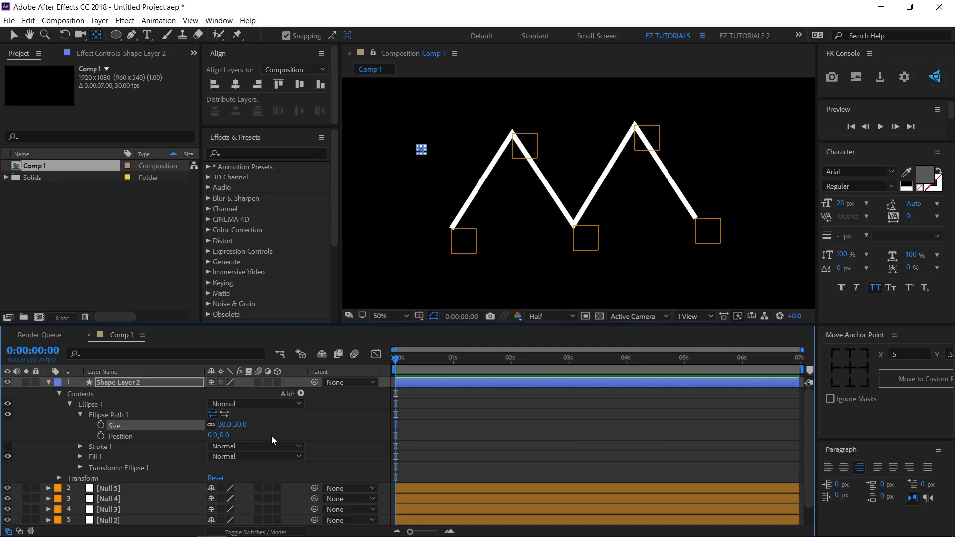
left_click(48, 382)
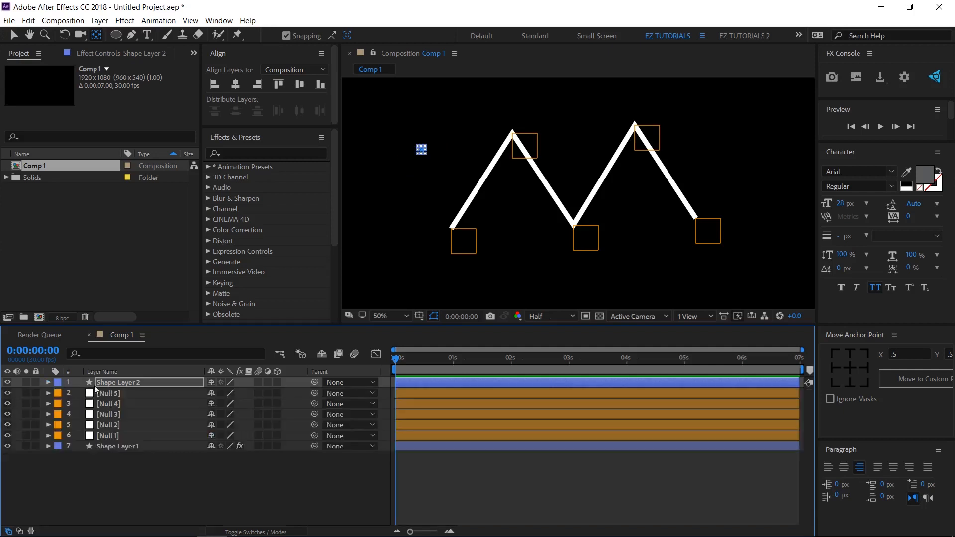
- Rename the blue circle's shape layer as circle 1
left_click(118, 383)
key("Return")
type("ci")
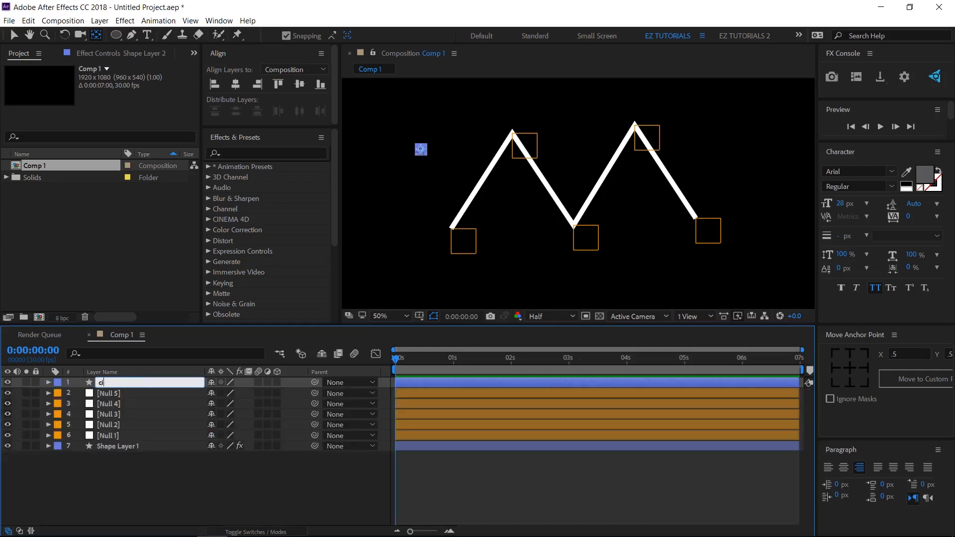
type("rcle 1")
key("Return")
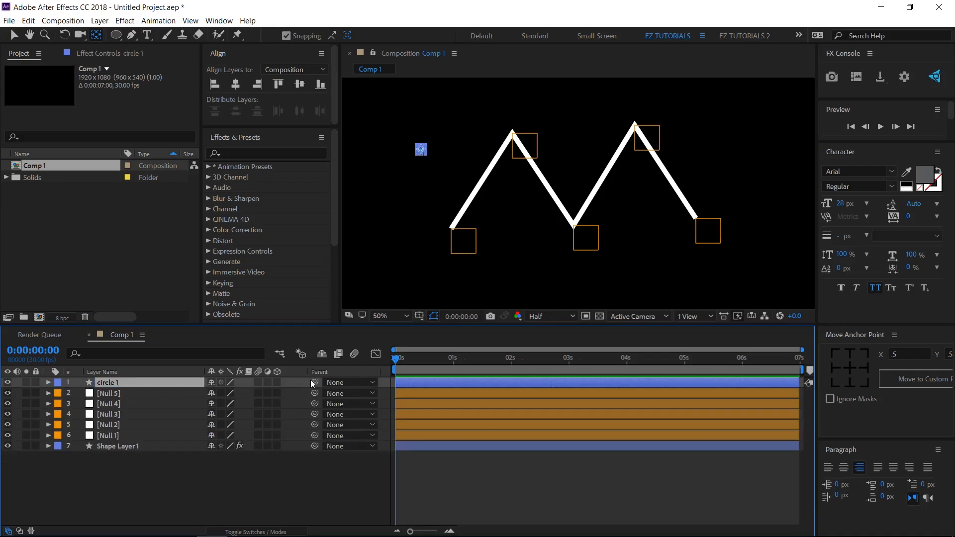
- Parent circle 1 to Null 1 so that it snaps onto the zigzag's first point
left_click_drag(315, 382, 131, 440)
left_click(467, 271)
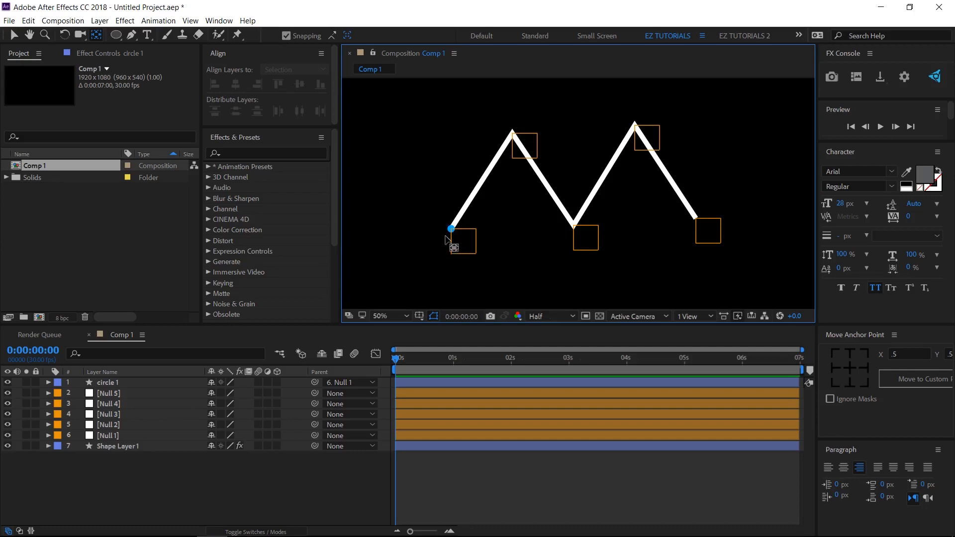
left_click(106, 445)
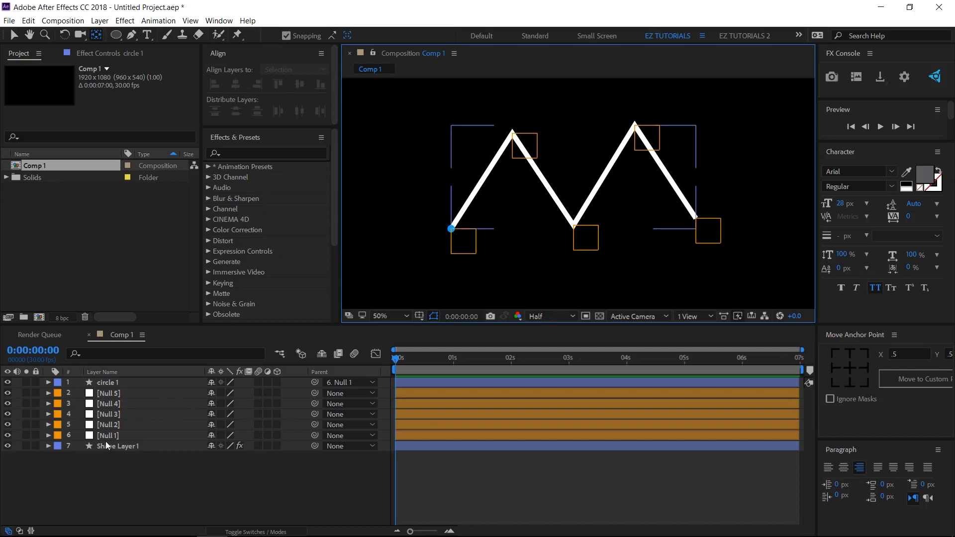
- Duplicate circle 1 twice, parenting circle 2 to Null 2 and circle 3 to Null 3, each snapped onto its null
left_click(106, 383)
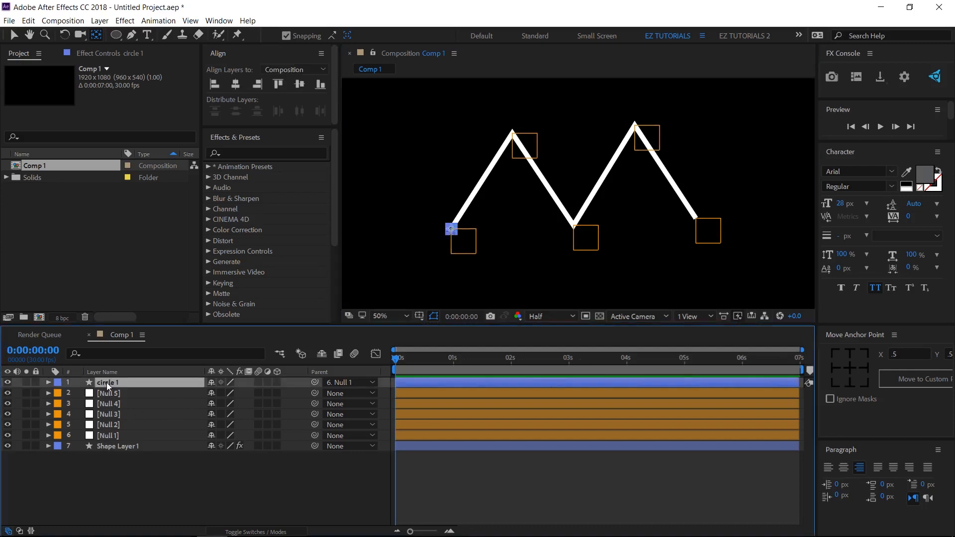
key("ctrl+d")
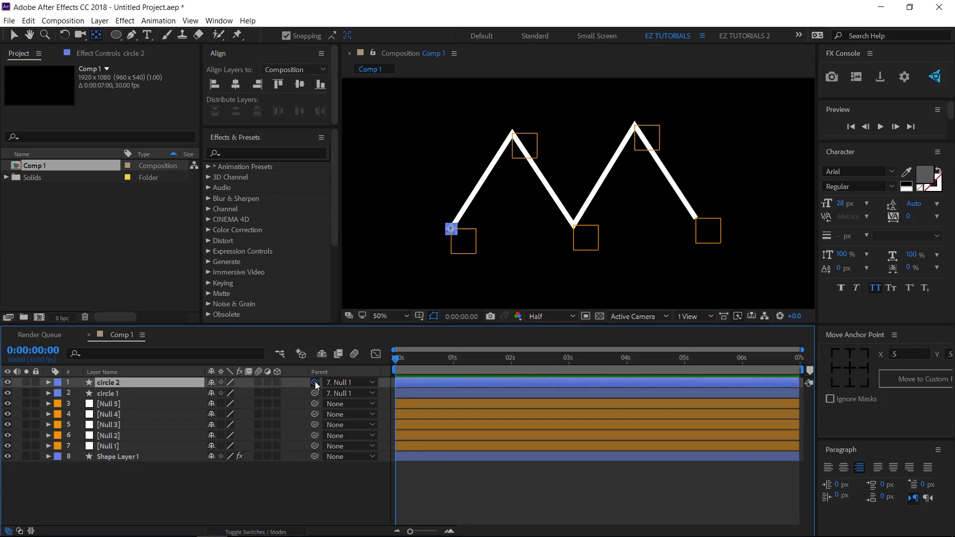
left_click_drag(315, 382, 126, 437)
key("ctrl+d")
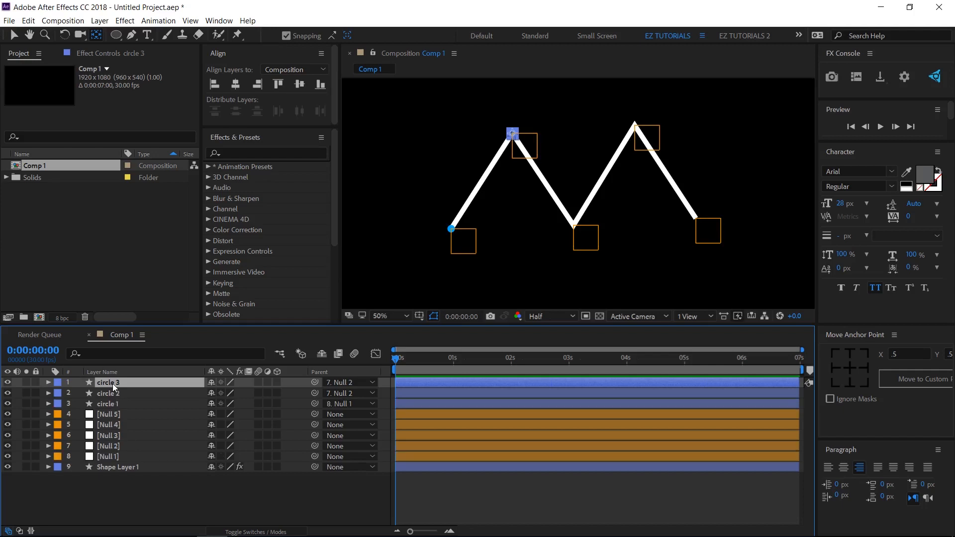
left_click_drag(315, 381, 137, 433)
- Duplicate the circle twice more, parenting circle 4 to Null 4 and circle 5 to Null 5, each snapped onto its null
key("ctrl+d")
left_click_drag(314, 382, 130, 437)
key("ctrl+d")
left_click_drag(315, 382, 115, 435)
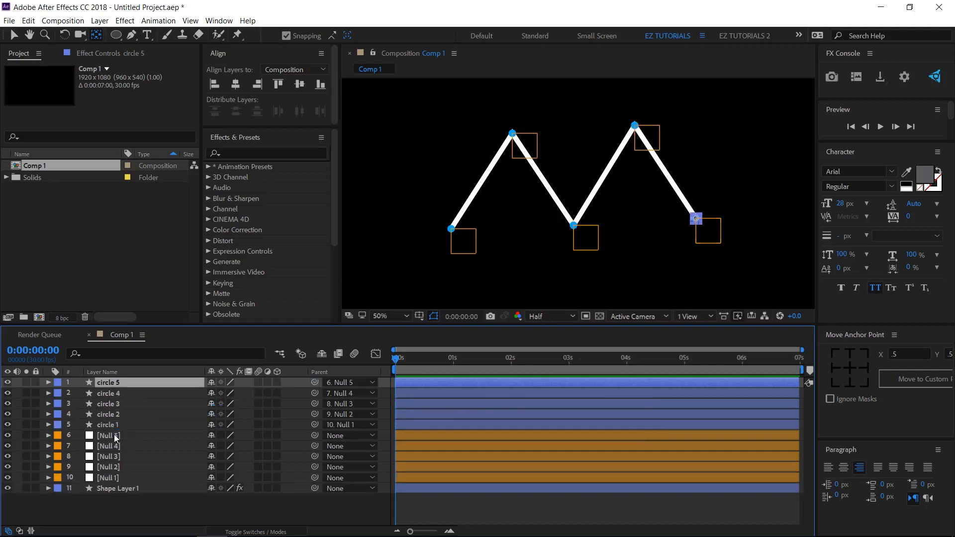
- Mark the five circle layers as shy and hide the shy layers in the timeline
left_click(141, 506)
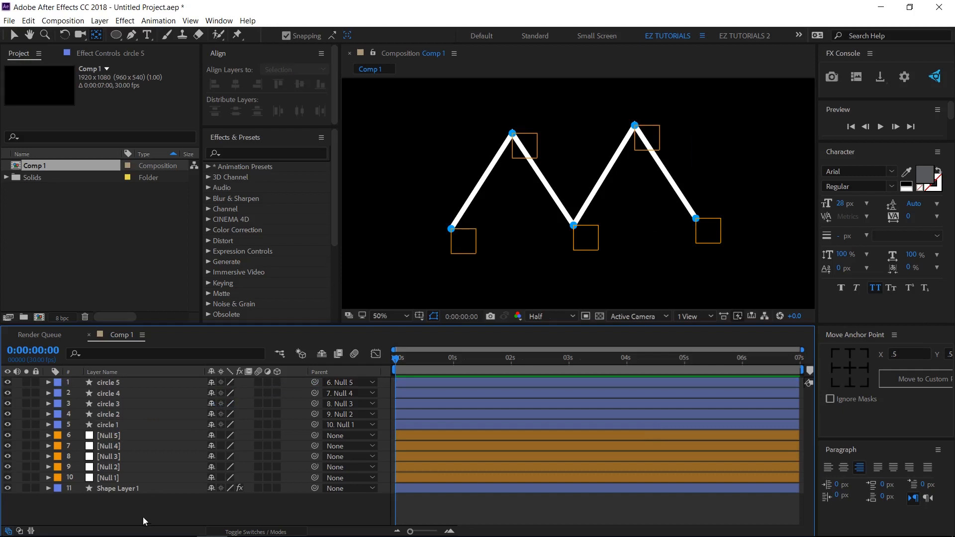
left_click_drag(211, 385, 213, 428)
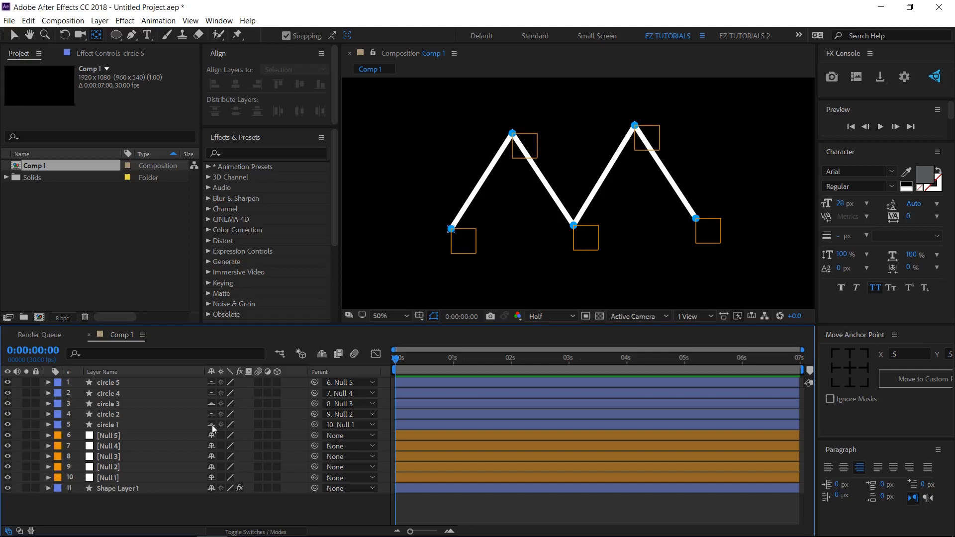
left_click(322, 354)
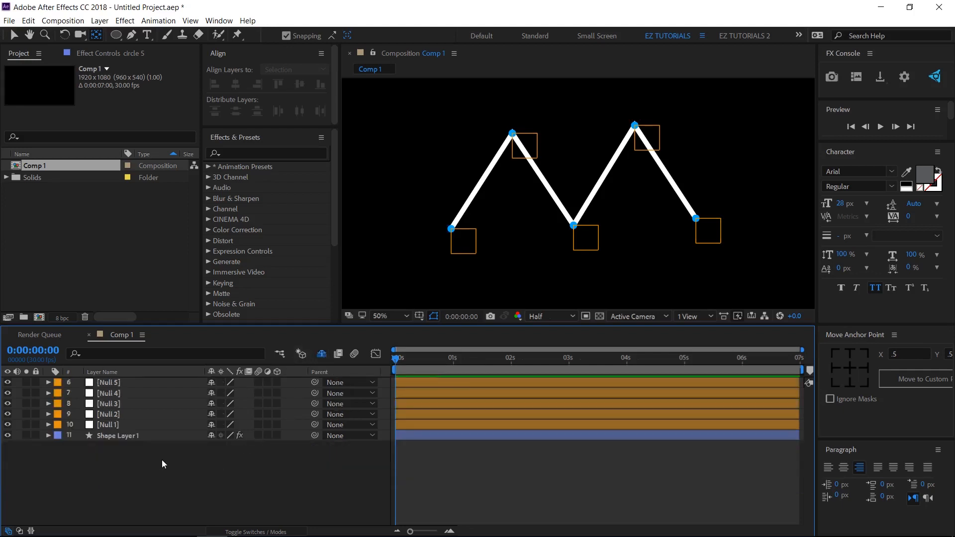
- Separate the Position property of all five nulls into X and Y dimensions, and deselect them
left_click(114, 425)
left_click(109, 382, "shift")
key("p")
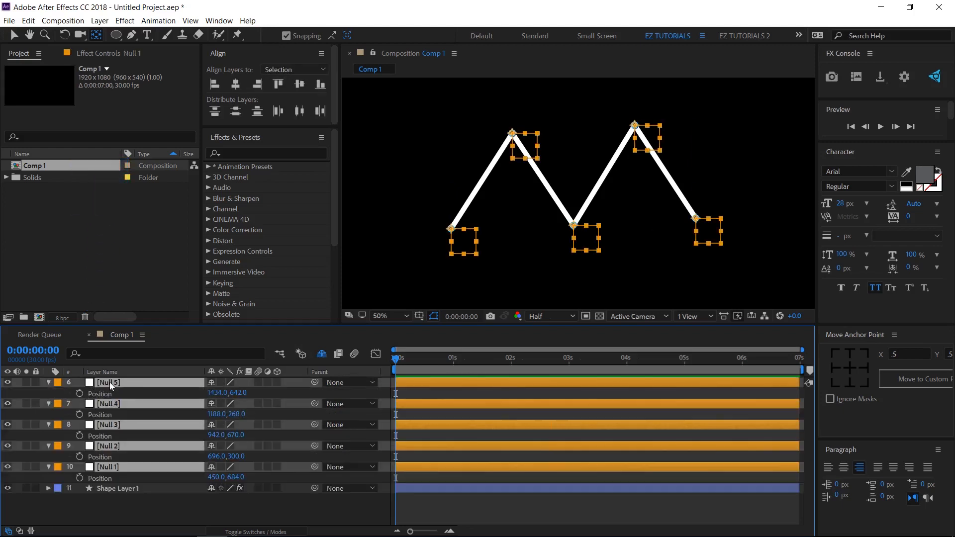
left_click(100, 477)
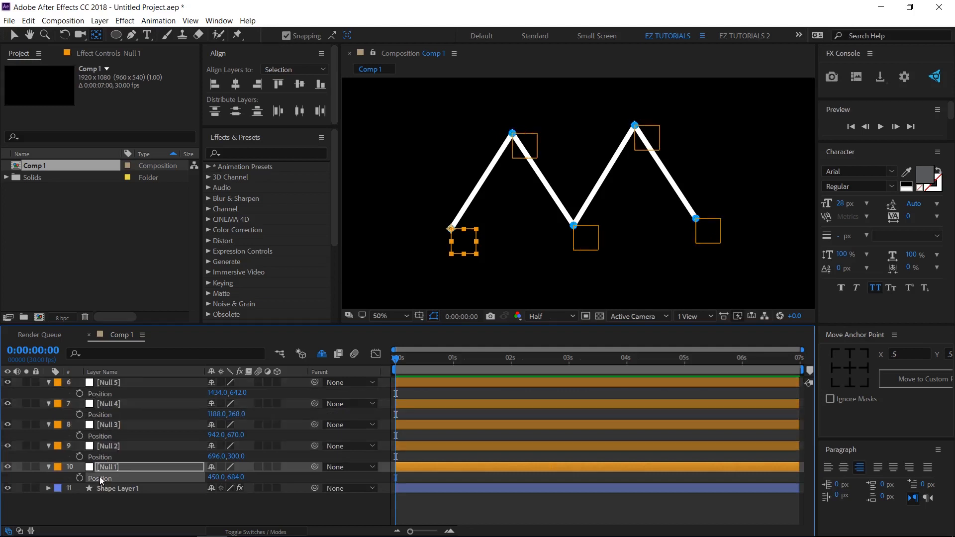
left_click(101, 458, "ctrl")
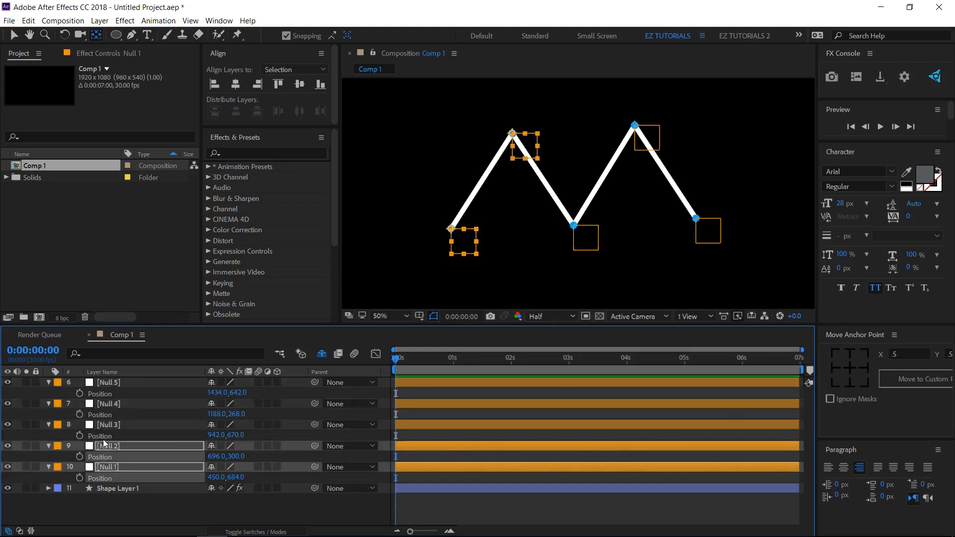
left_click(102, 437, "ctrl")
left_click(103, 414, "ctrl")
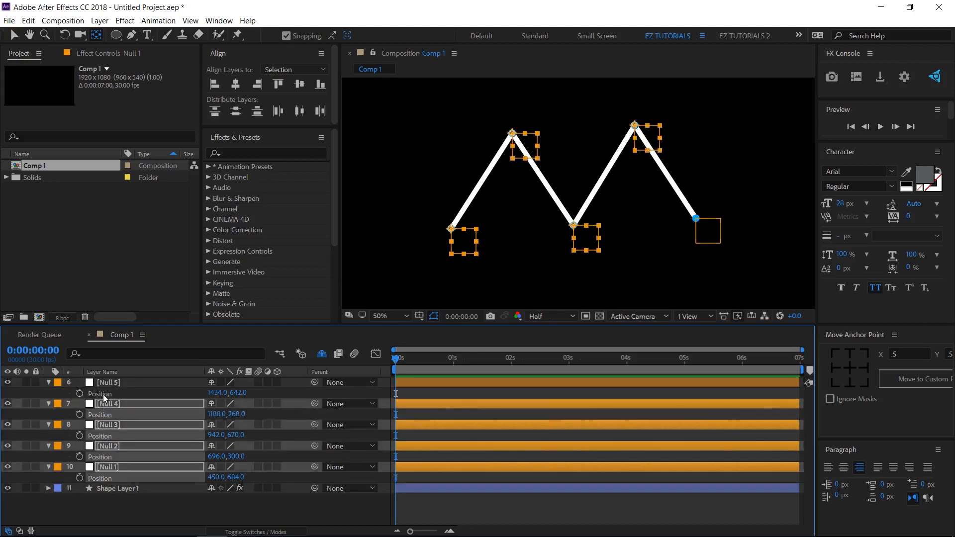
left_click(103, 395, "ctrl")
right_click(106, 392)
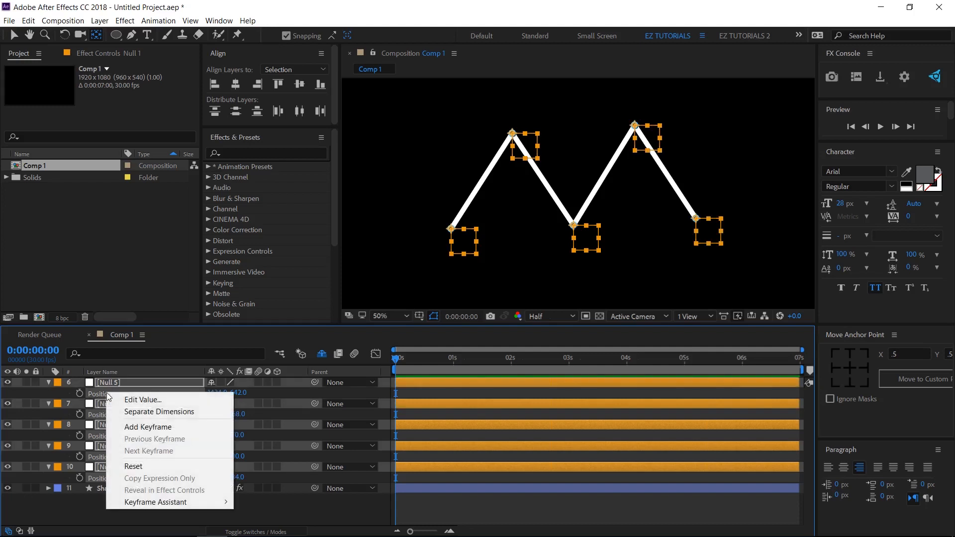
left_click(144, 412)
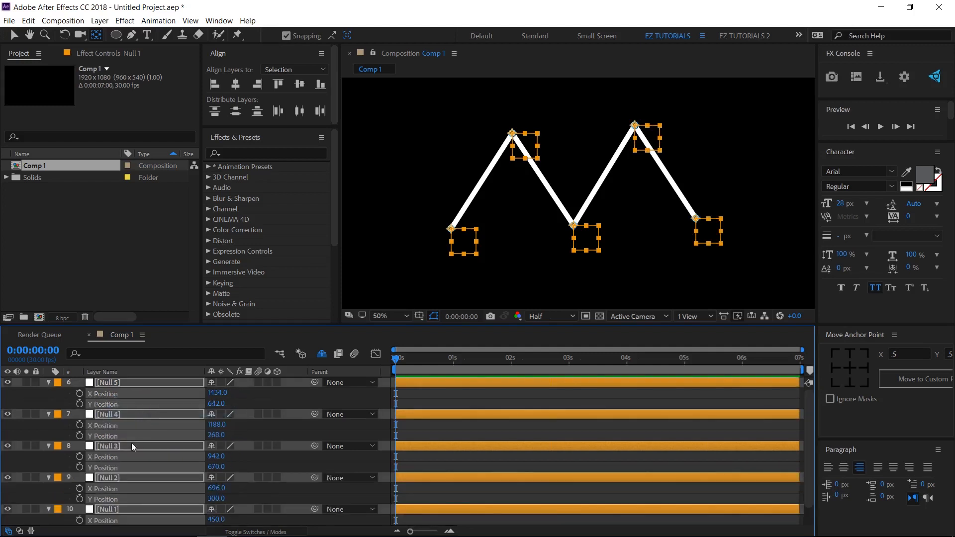
left_click(48, 497)
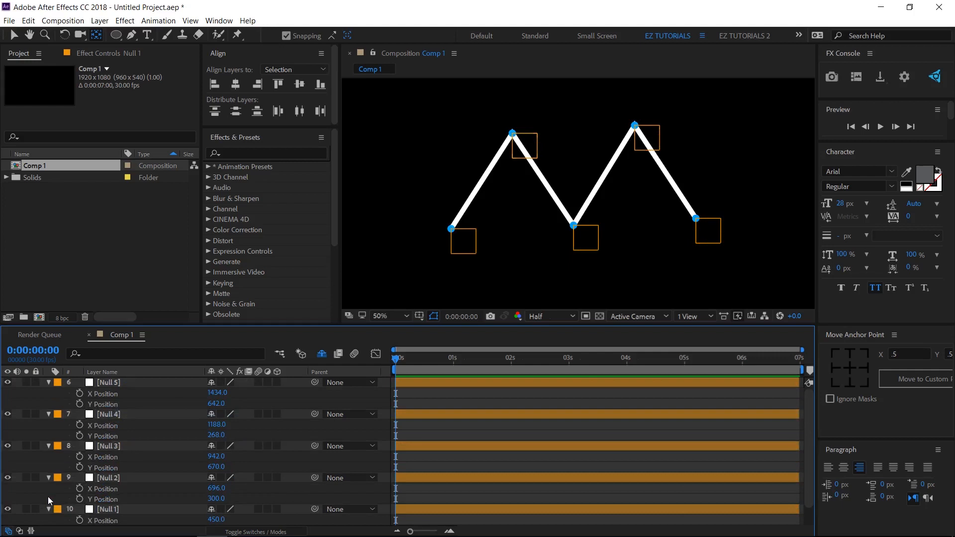
- Set the Y Position of all five nulls to 500 to flatten the line
left_click(101, 510)
scroll(100, 513, "down", 1)
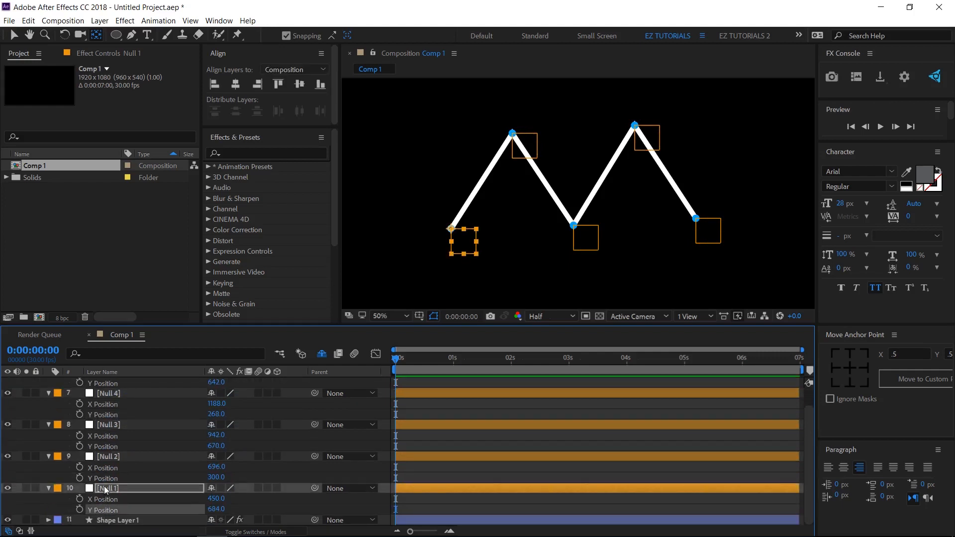
left_click(102, 476, "ctrl")
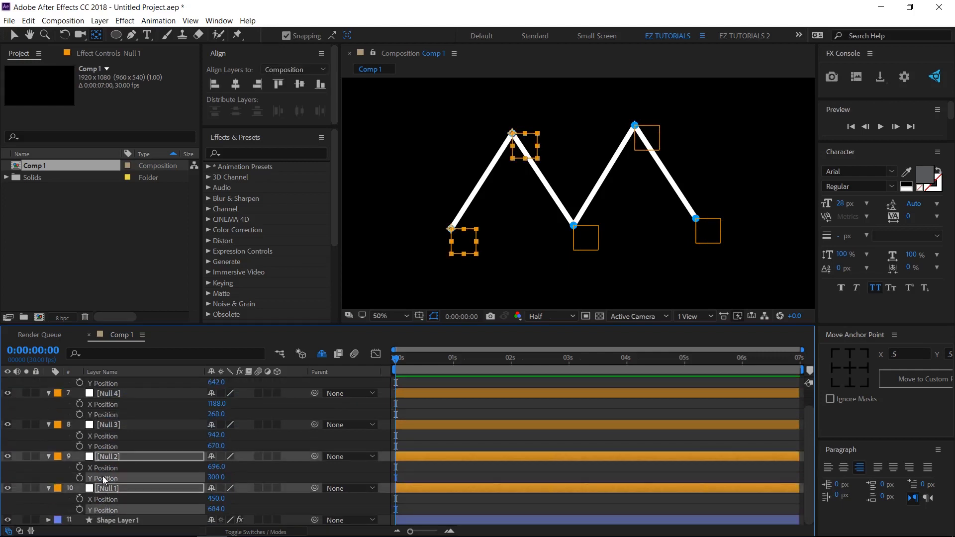
left_click(102, 445, "ctrl")
left_click(103, 412, "ctrl")
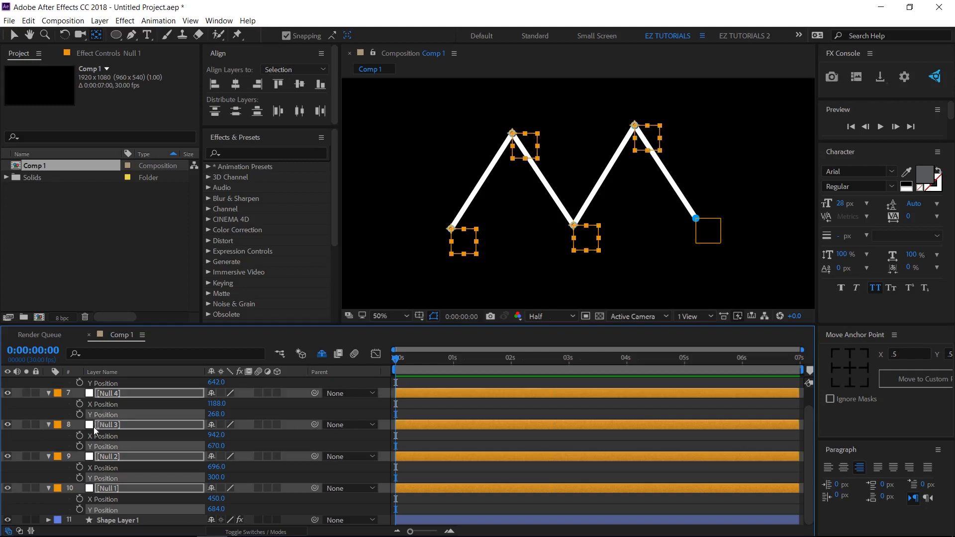
scroll(94, 427, "down", 1)
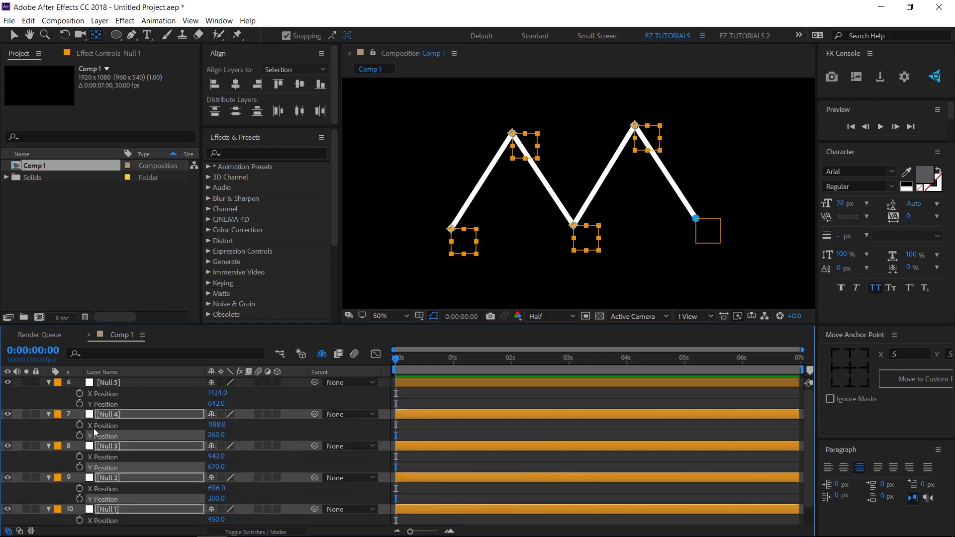
left_click(99, 404, "shift")
left_click(219, 404)
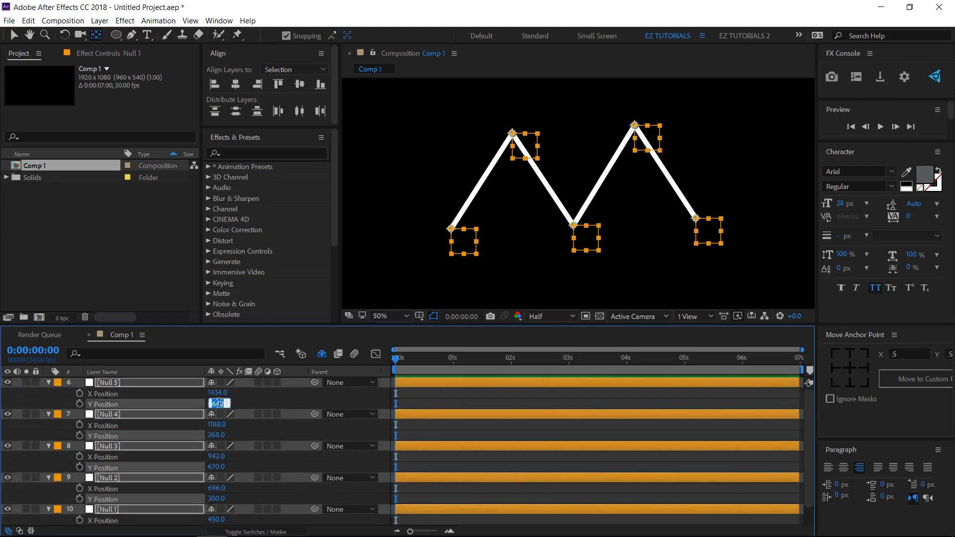
type("500")
key("Return")
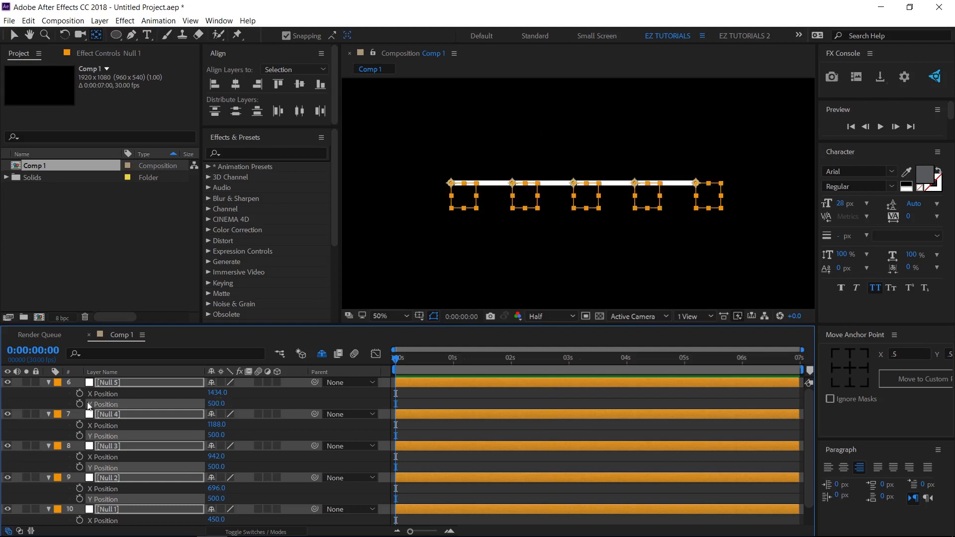
- Keyframe the Y Position of all five nulls at the composition's start and show only their keyframed properties
left_click(79, 404)
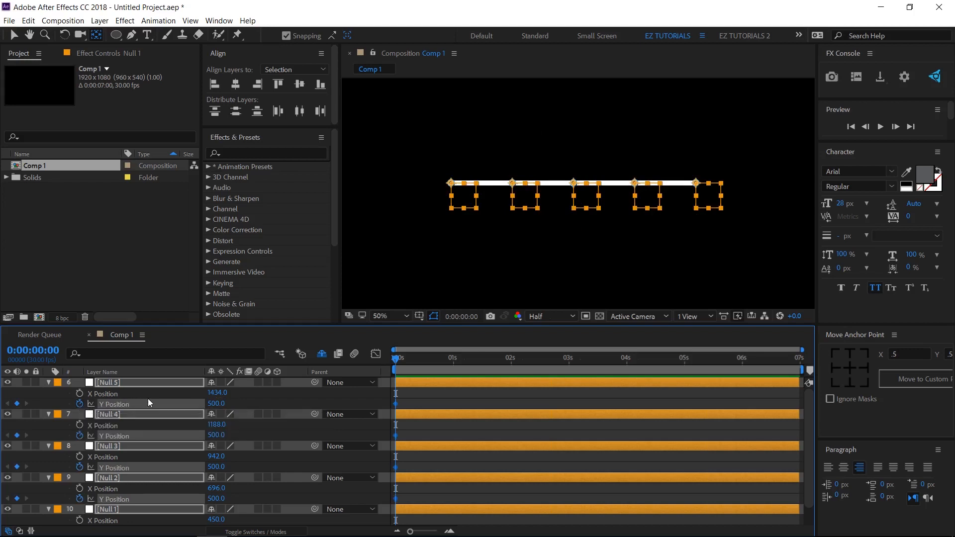
key("u")
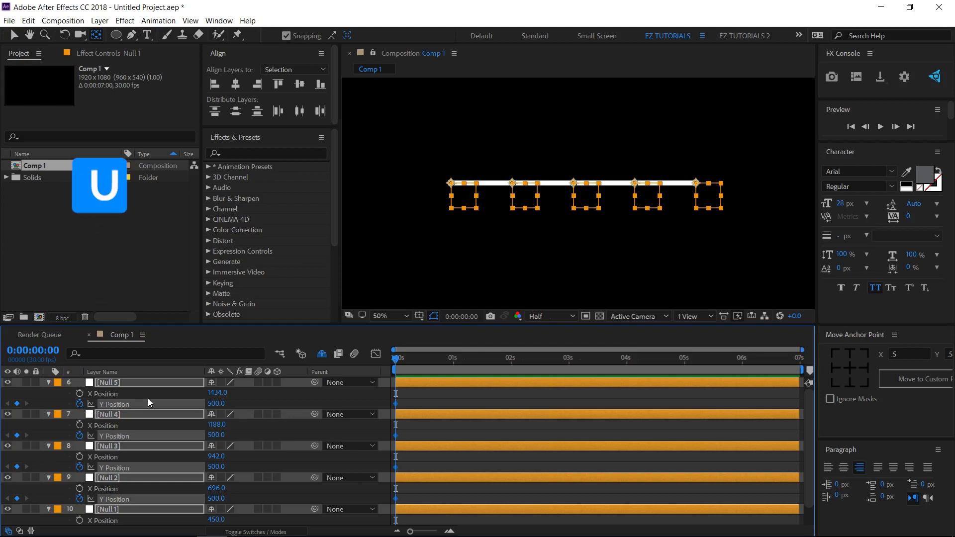
left_click(168, 511)
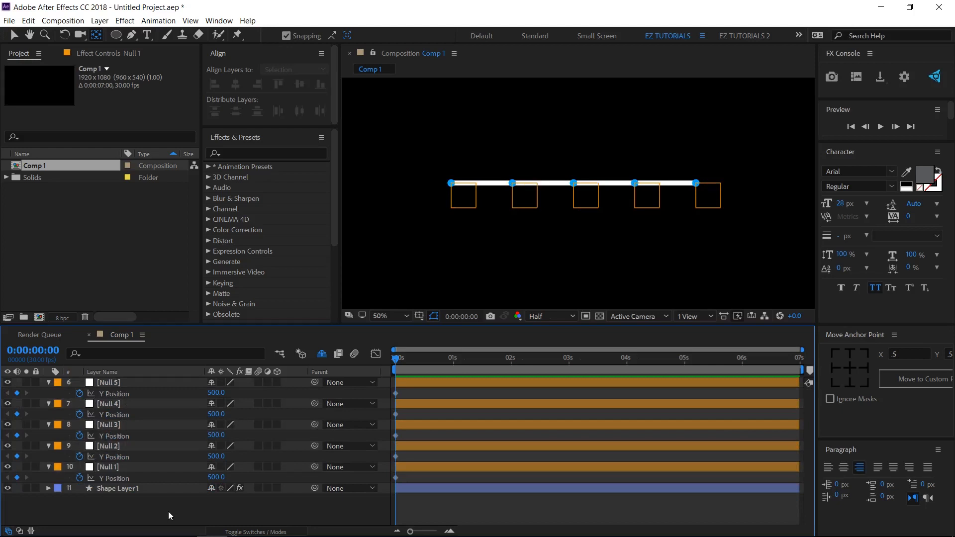
- Create a 1920 × 1080 dark blue solid in the composition and rename it number 1
right_click(169, 512)
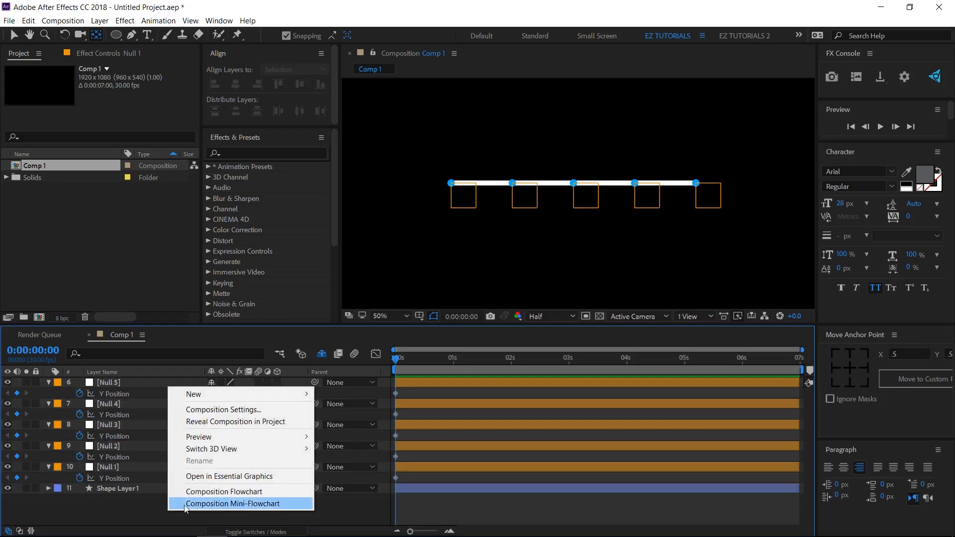
mouse_move(205, 398)
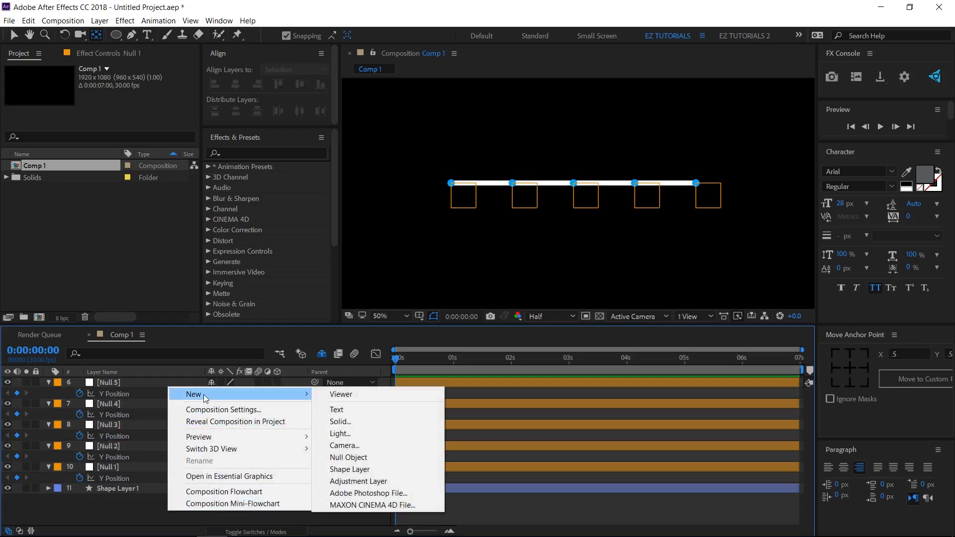
left_click(349, 422)
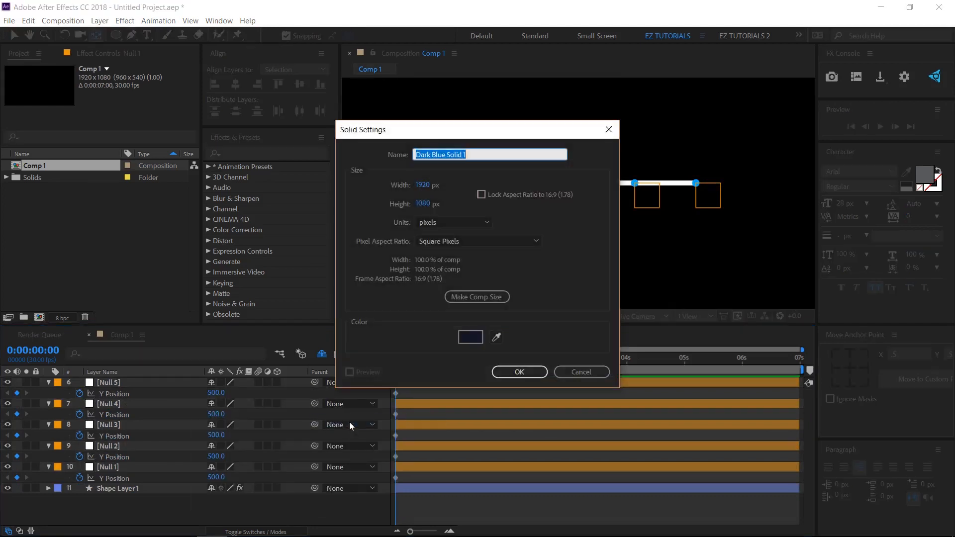
left_click(518, 371)
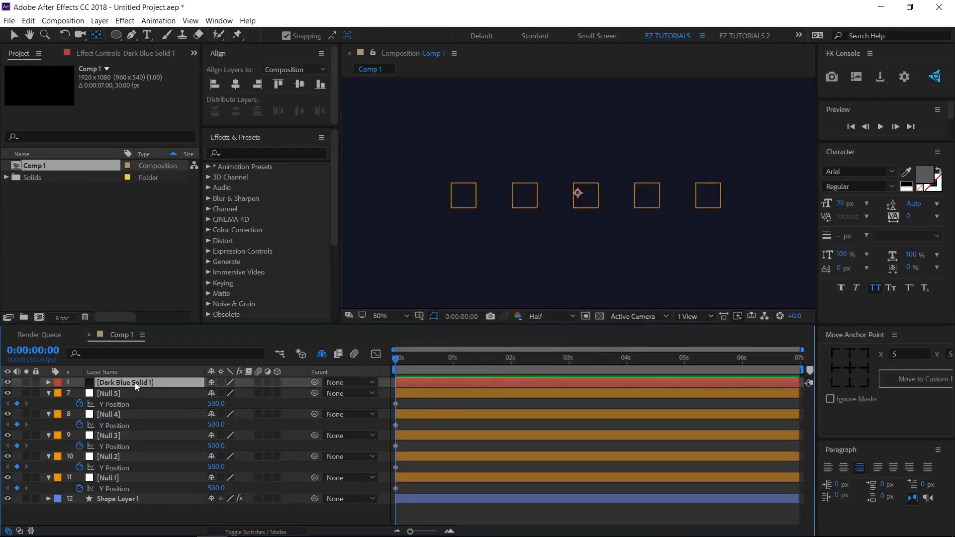
key("Return")
type("number 1")
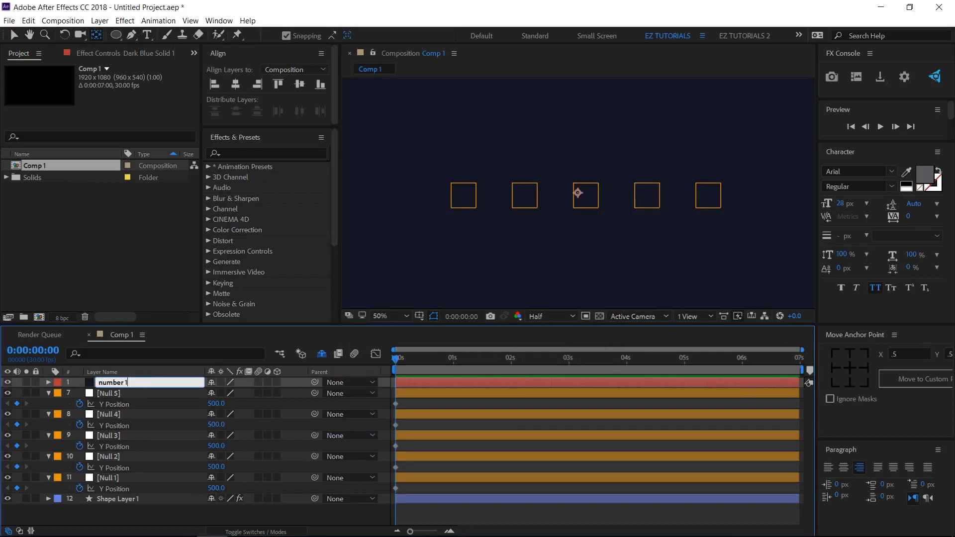
key("Return")
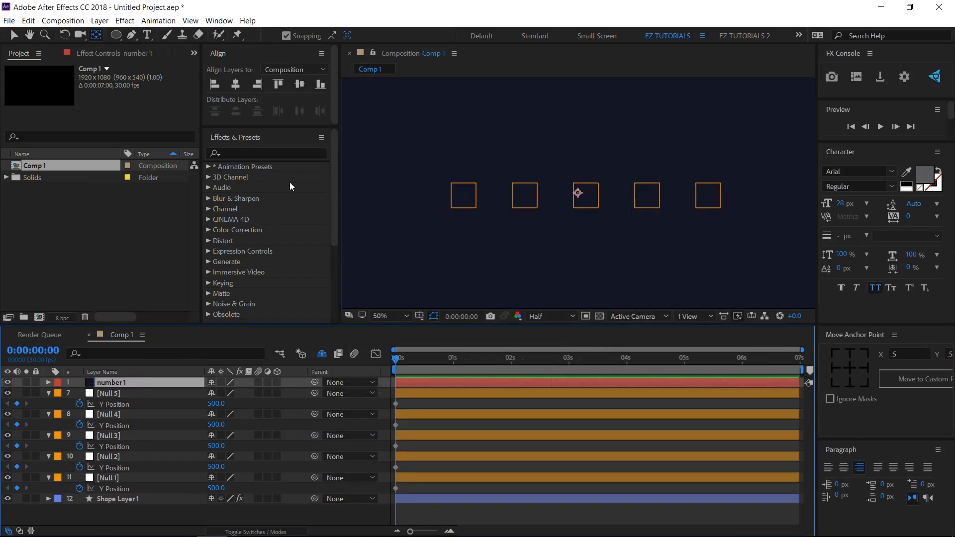
- Apply the Numbers effect to the number 1 layer using Arial Regular, horizontal direction and right alignment
left_click(279, 155)
type("nu")
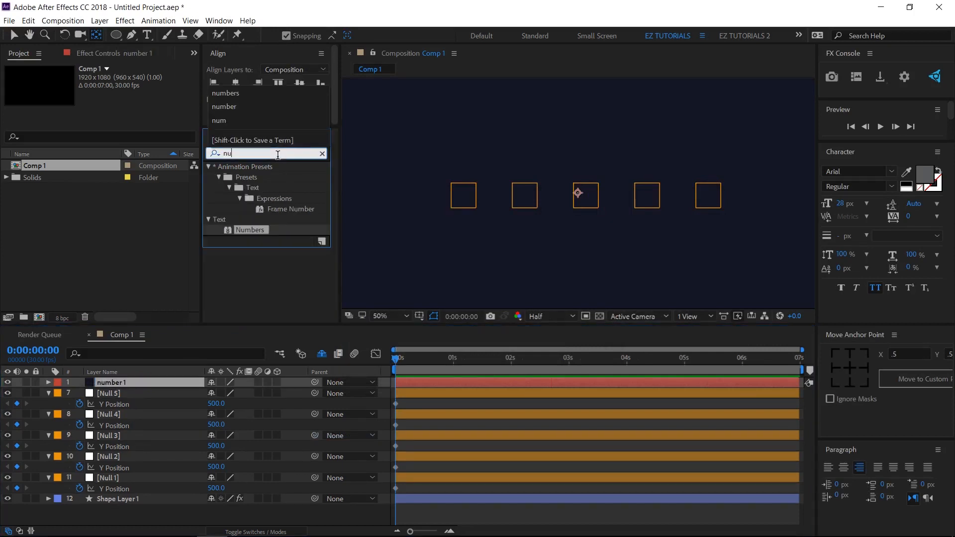
type("mbers")
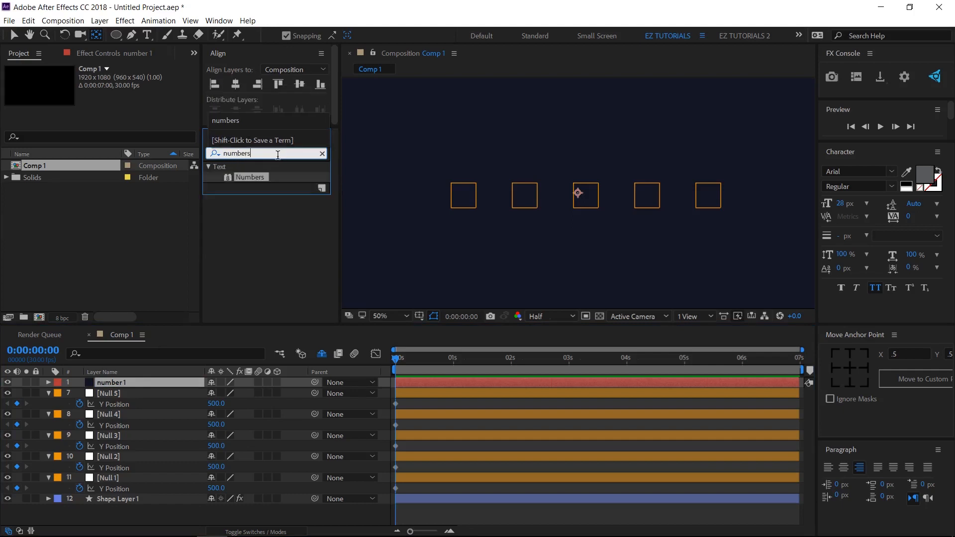
left_click_drag(263, 178, 125, 379)
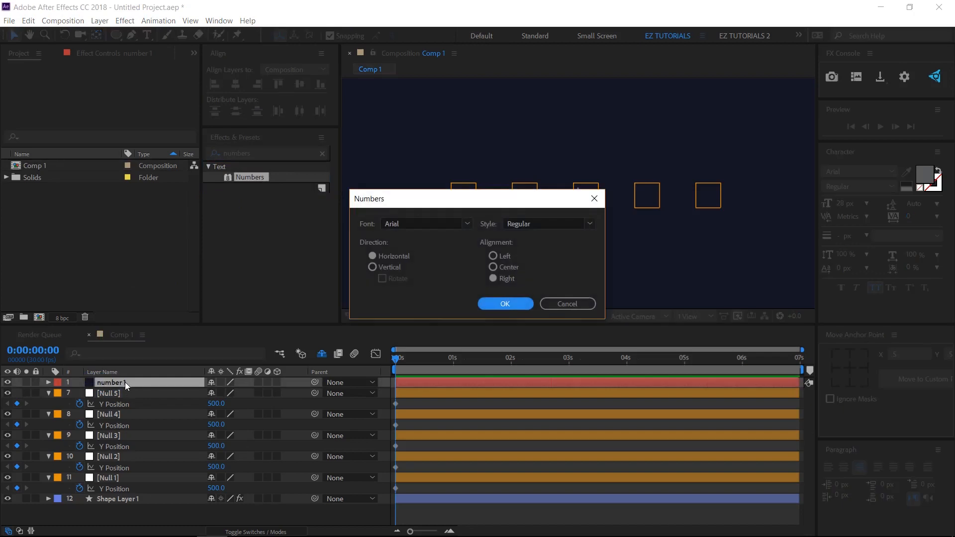
left_click(512, 300)
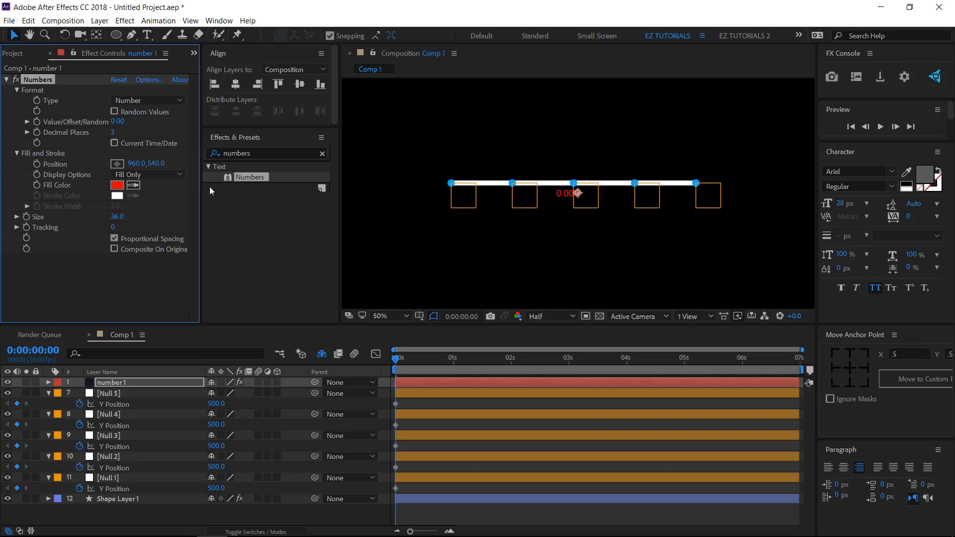
- Set the Numbers effect's fill color to white and its decimal places to 0
left_click(117, 185)
left_click_drag(113, 187, 91, 153)
left_click(375, 163)
left_click(112, 133)
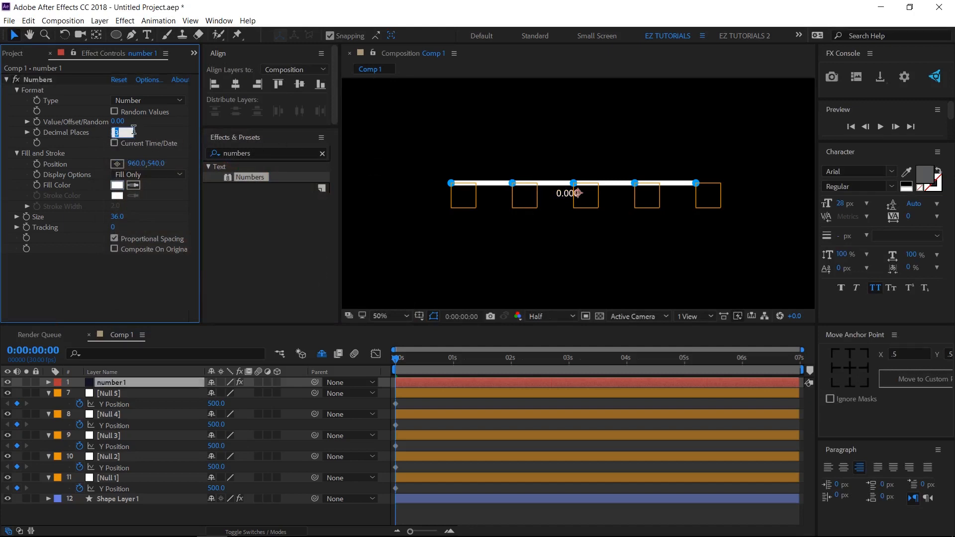
type("0")
key("Return")
- Parent the number 1 layer to Null 1, snapping it to the null, and raise it about 40 px above the line
left_click(315, 381)
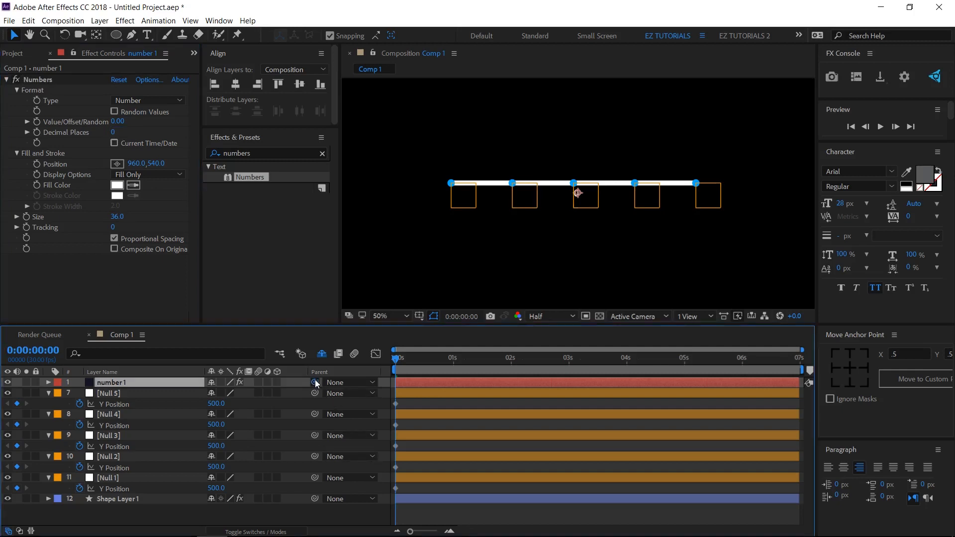
left_click_drag(315, 382, 106, 479)
key("shift+Up")
key("shift+Up")
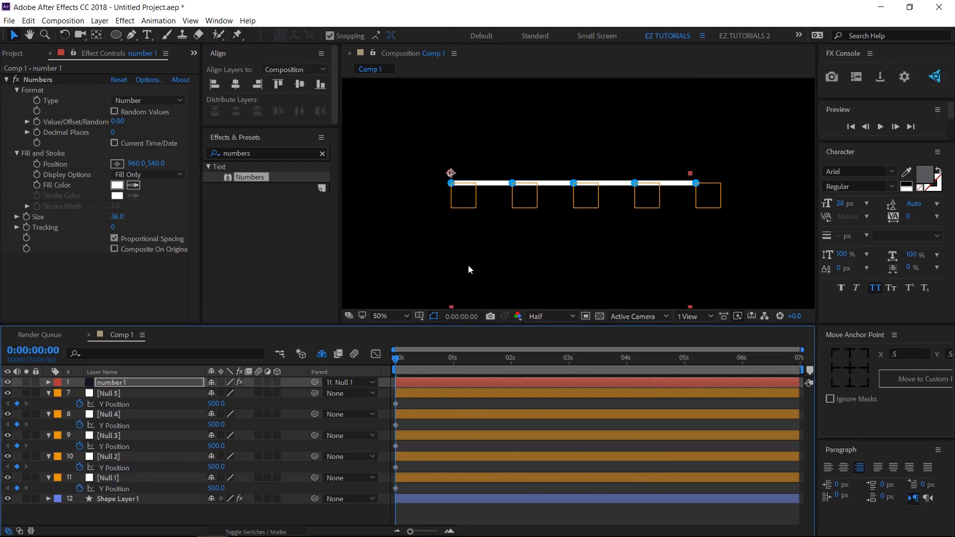
left_click(468, 269)
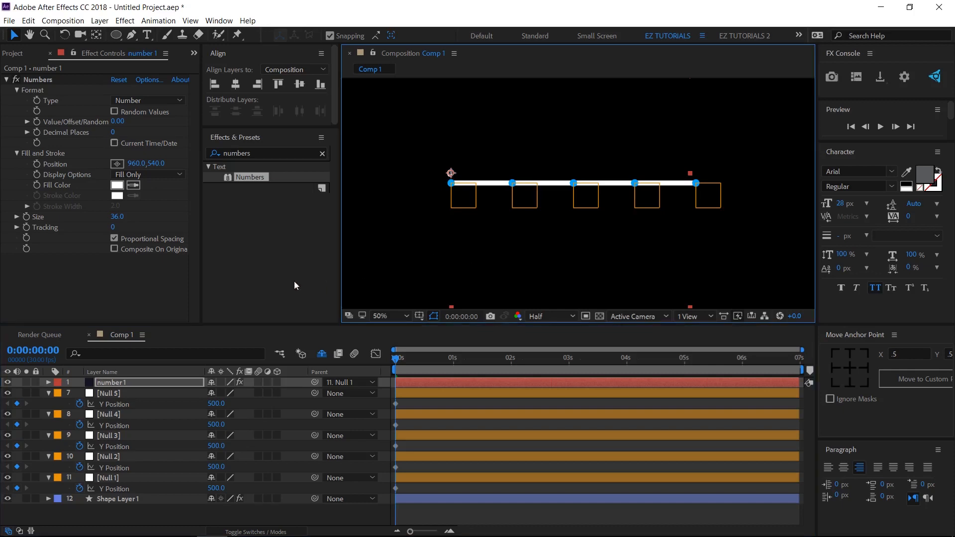
- Link number 1's Value/Offset/Random Max to Null 1's Y Position with an expression
left_click(37, 122, "alt")
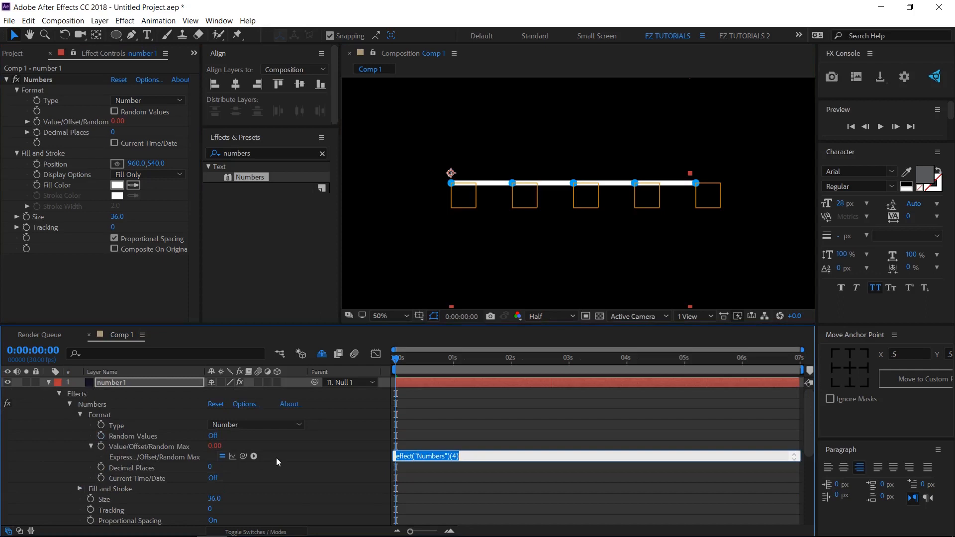
scroll(268, 450, "down", 3)
left_click_drag(243, 424, 130, 500)
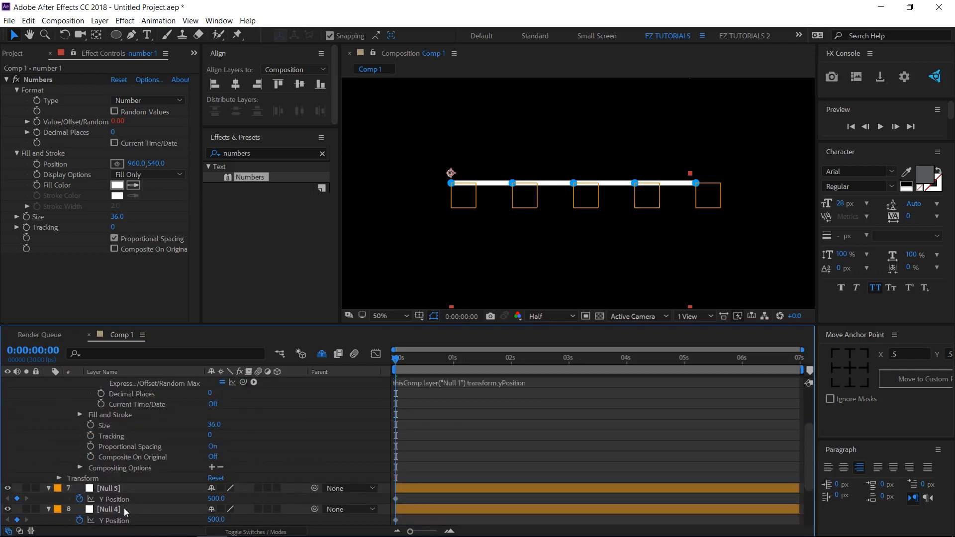
scroll(323, 437, "up", 3)
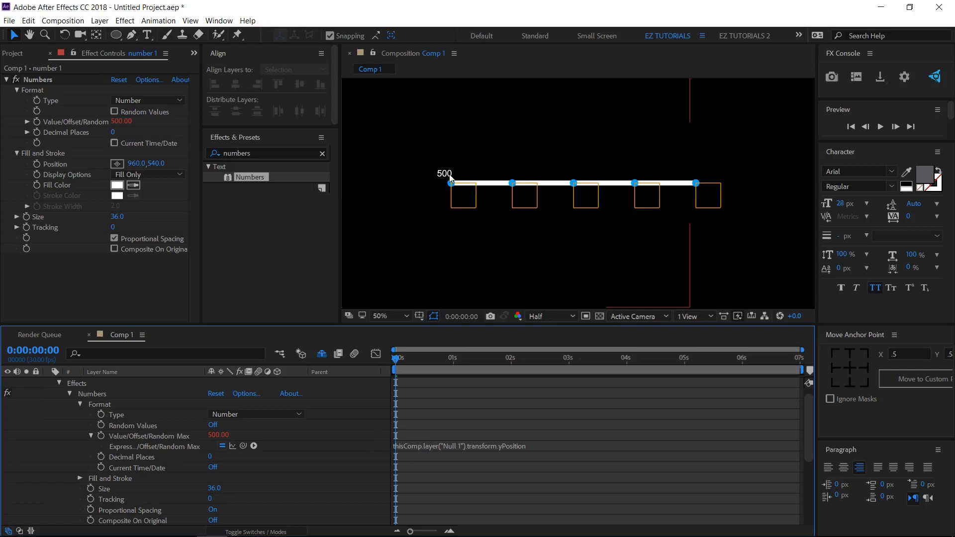
- Change number 1's value expression to 500-thisComp.layer("Null 1").transform.yPosition and collapse the layer
left_click(394, 445)
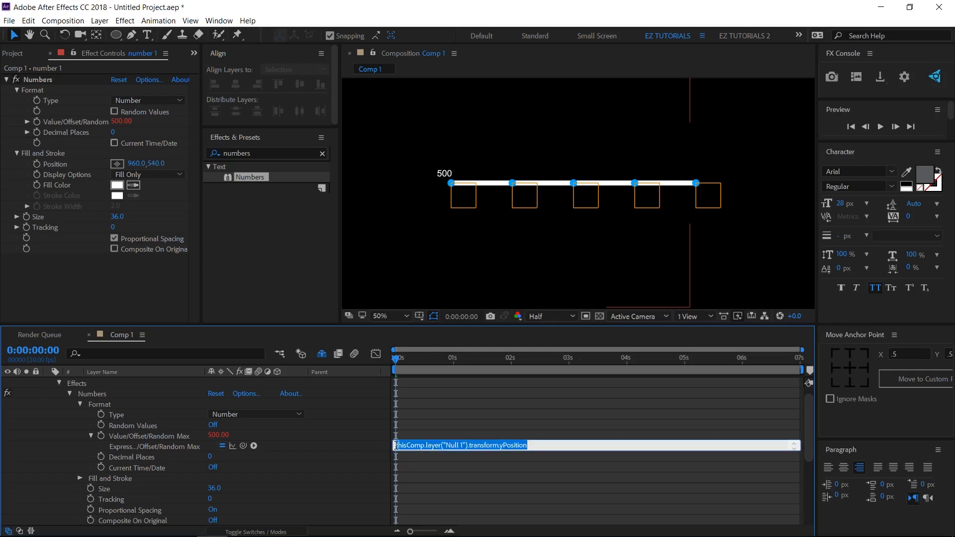
left_click(396, 445)
type("500-")
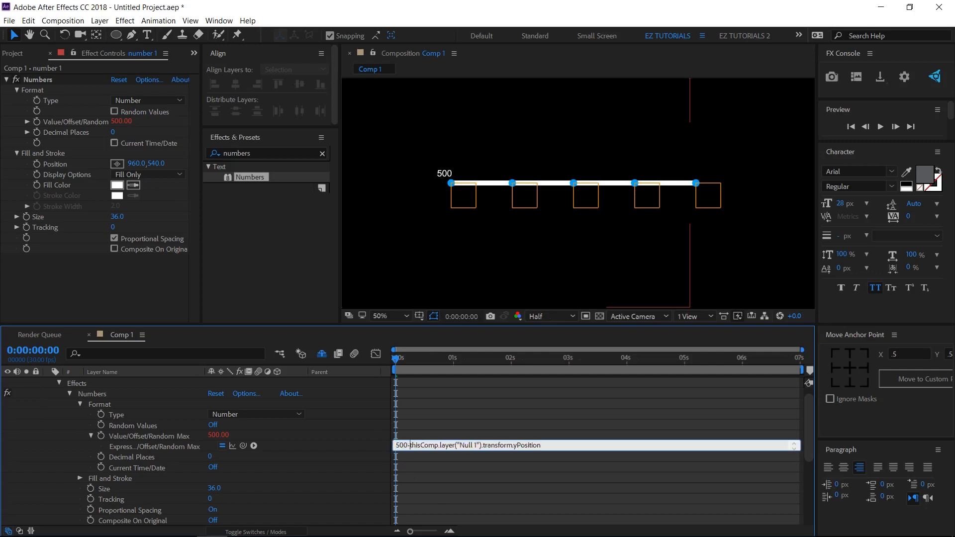
left_click(369, 433)
scroll(370, 432, "up", 1)
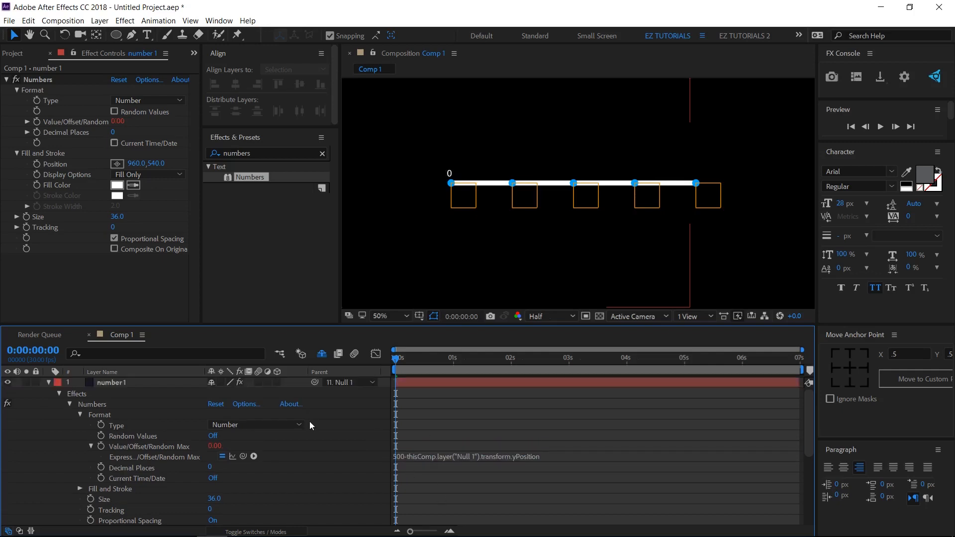
left_click(49, 382)
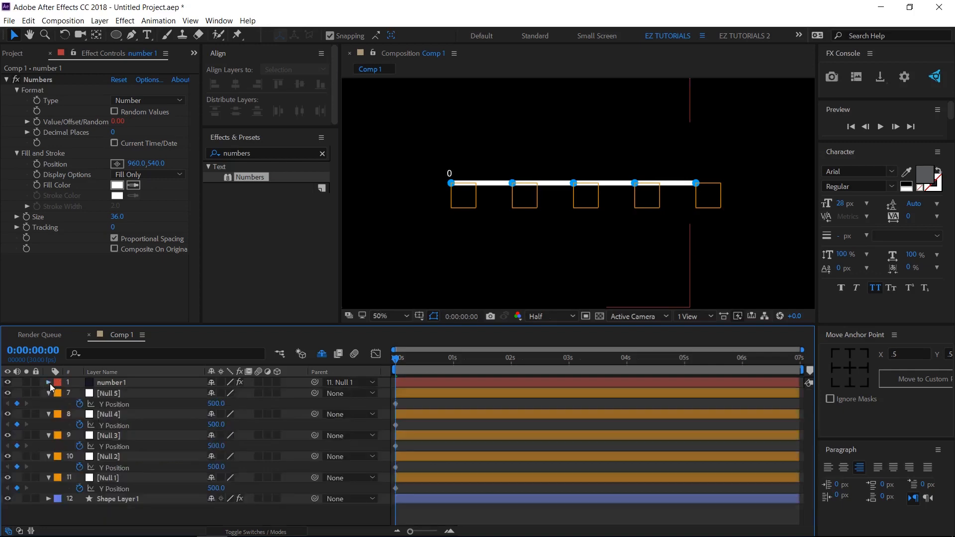
- Duplicate the number 1 layer and parent the copy to Null 2, snapping it to the null's position
left_click(119, 380)
key("ctrl+d")
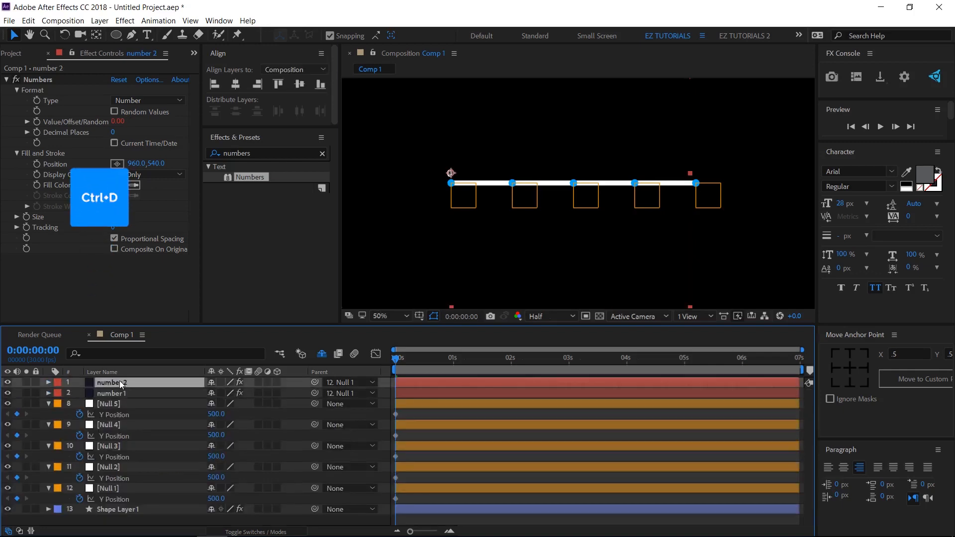
left_click_drag(315, 382, 121, 467)
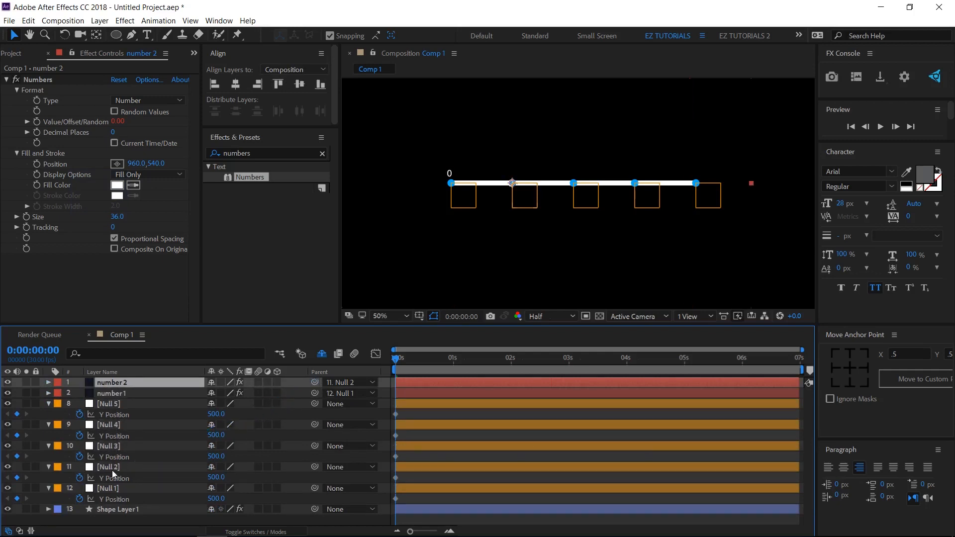
- Reveal number 2's modified properties and make its value expression reference Null 2 instead of Null 1
key("u")
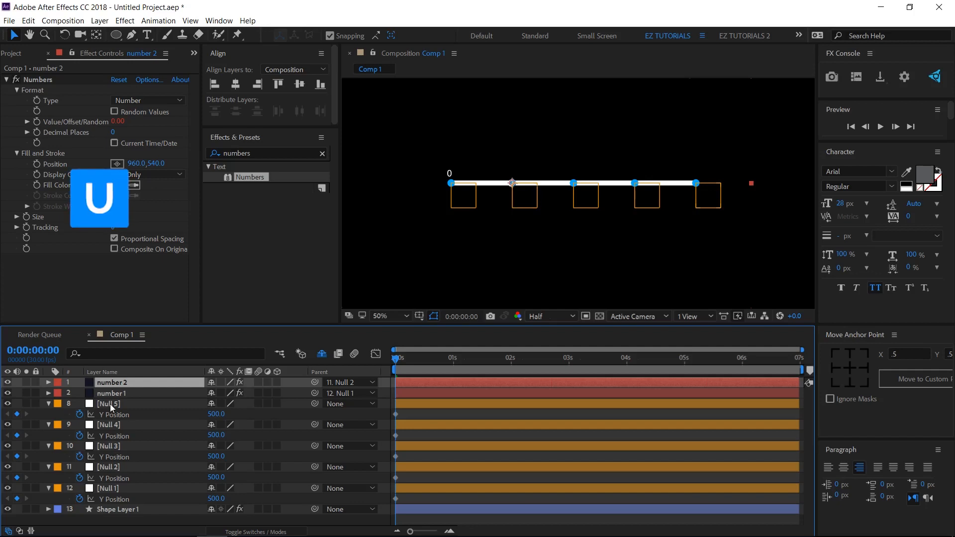
key("u")
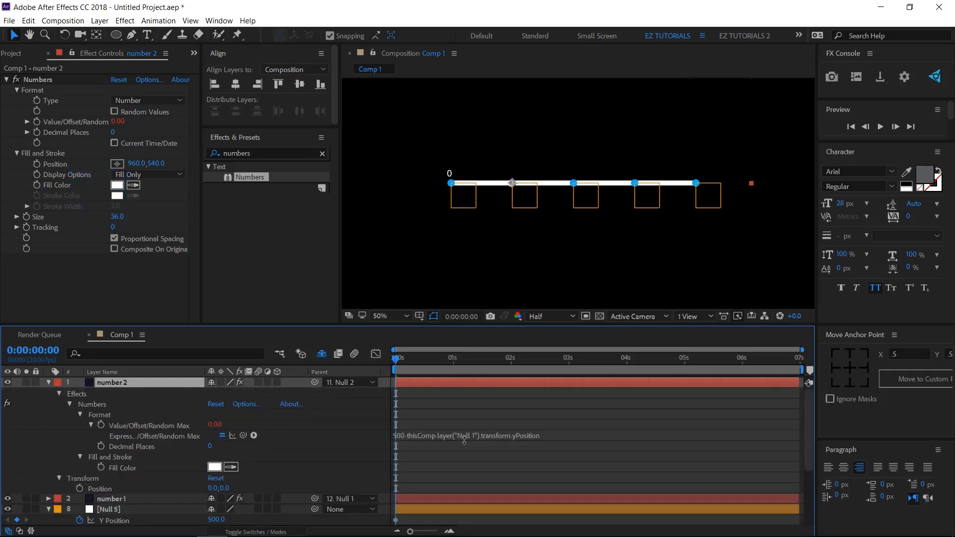
left_click(489, 434)
left_click(476, 435)
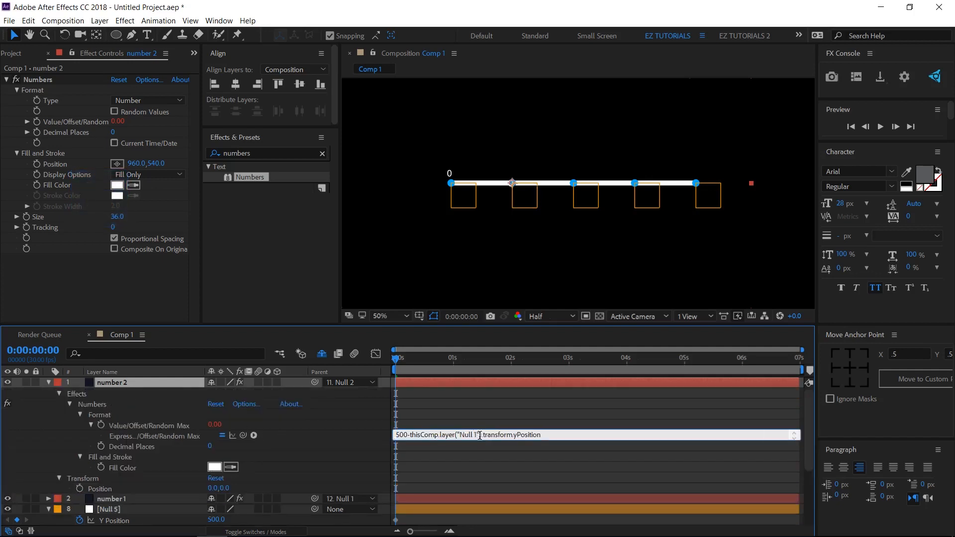
key("shift+Left")
type("2")
left_click(363, 428)
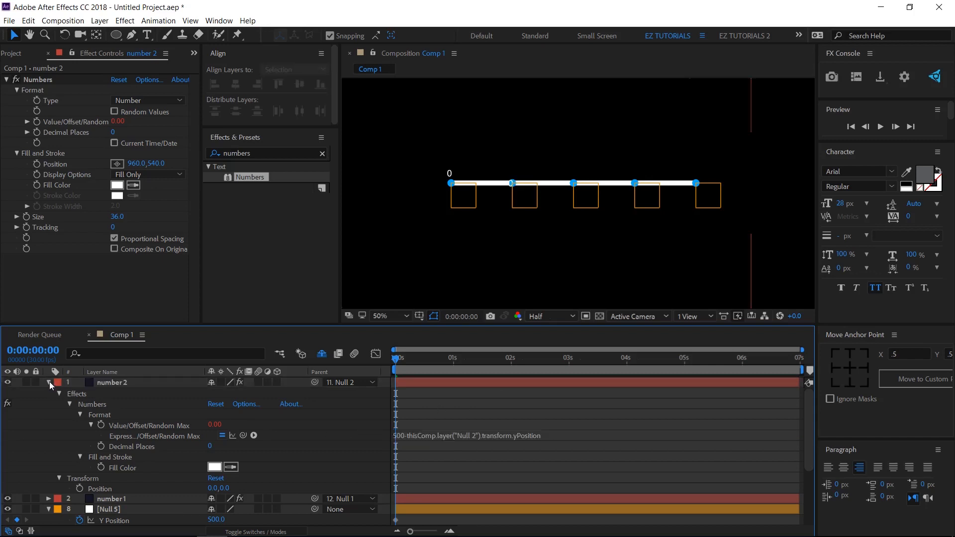
- Raise the number 2 layer to position 0, -40 above its null and collapse its properties
left_click(106, 384)
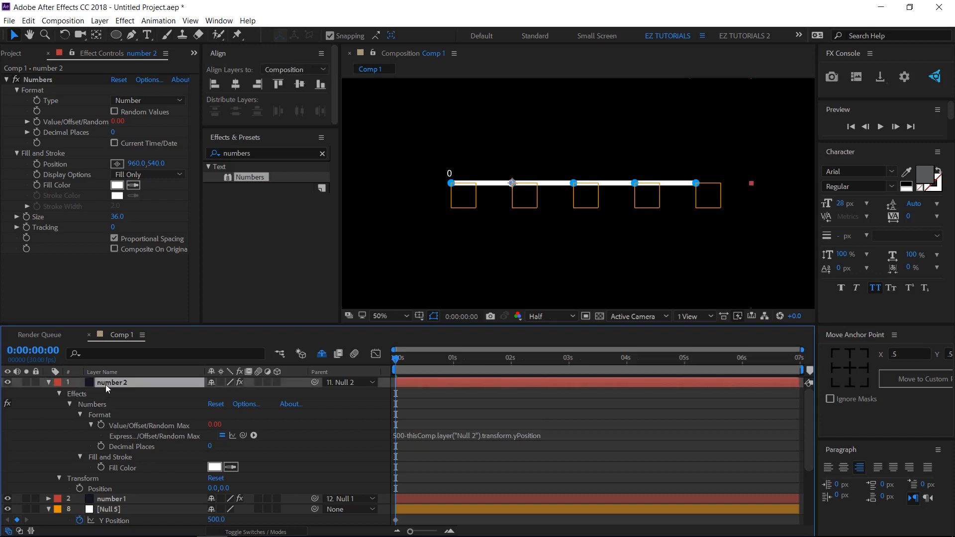
key("shift+Up")
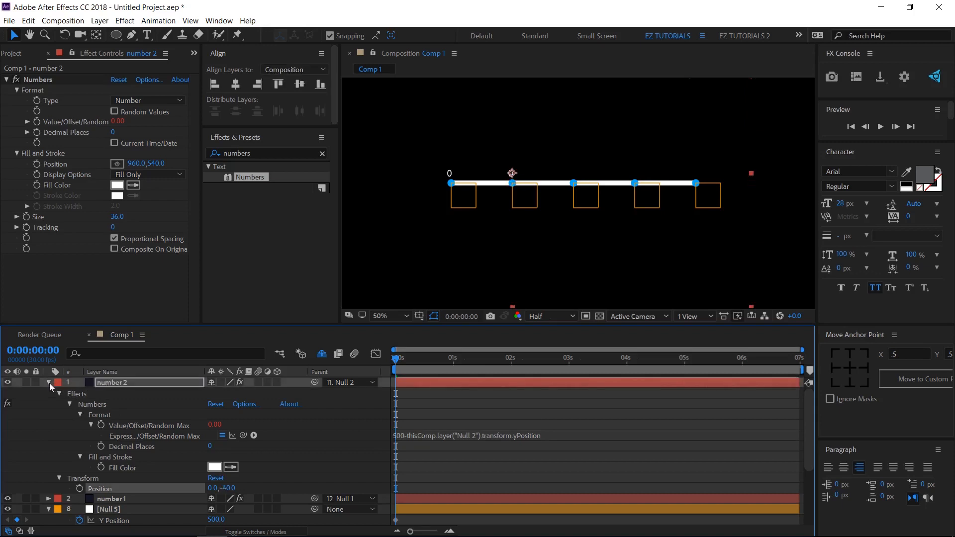
left_click(48, 382)
- Duplicate the number 2 layer, snap and parent the copy to Null 3, and raise it to position 0, -40
key("ctrl+d")
left_click_drag(313, 384, 105, 457)
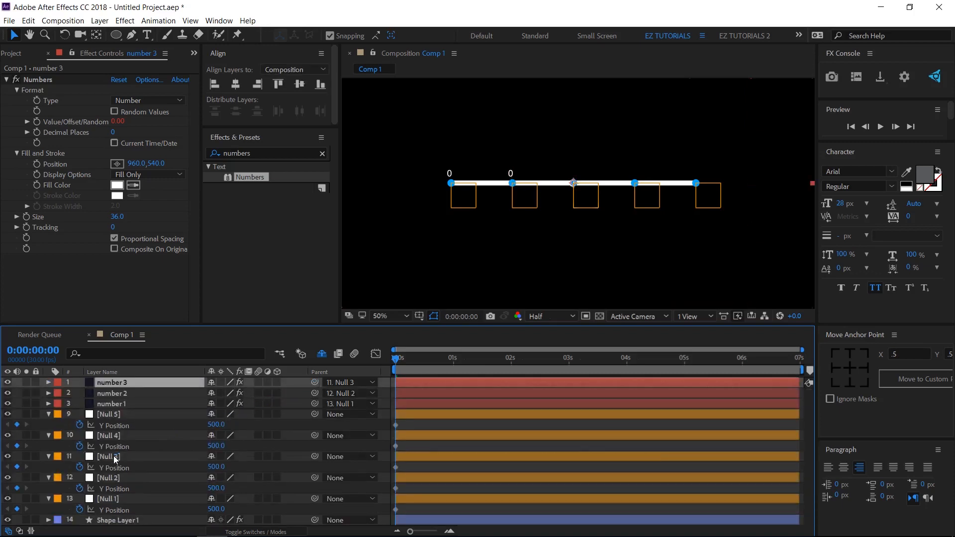
left_click(129, 383)
- Make number 3's value expression reference Null 3 and collapse the layer's properties
key("u")
key("u")
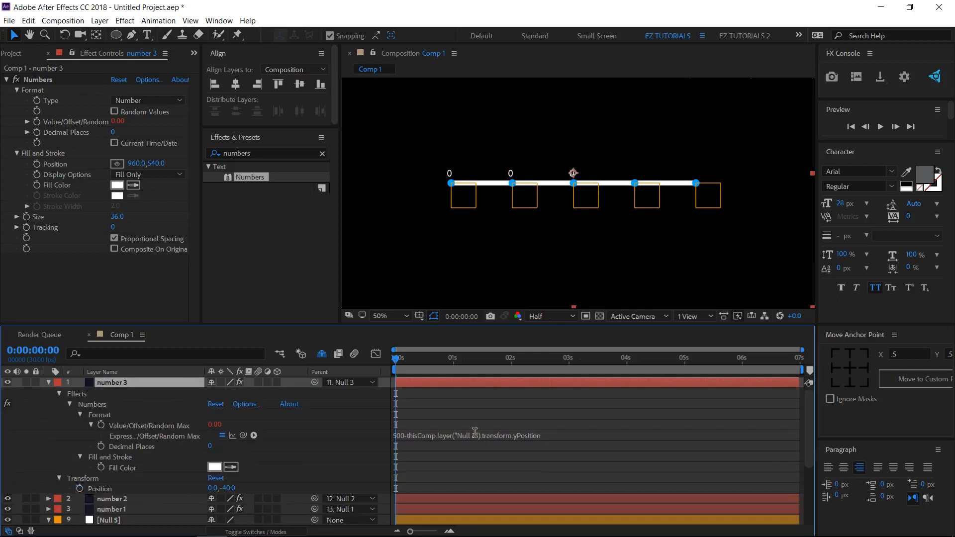
double_click(475, 435)
type("3")
left_click(354, 435)
left_click(49, 382)
- Duplicate the number 3 layer, snap and parent the copy to Null 4, and raise it to position 0, -40
left_click(112, 381)
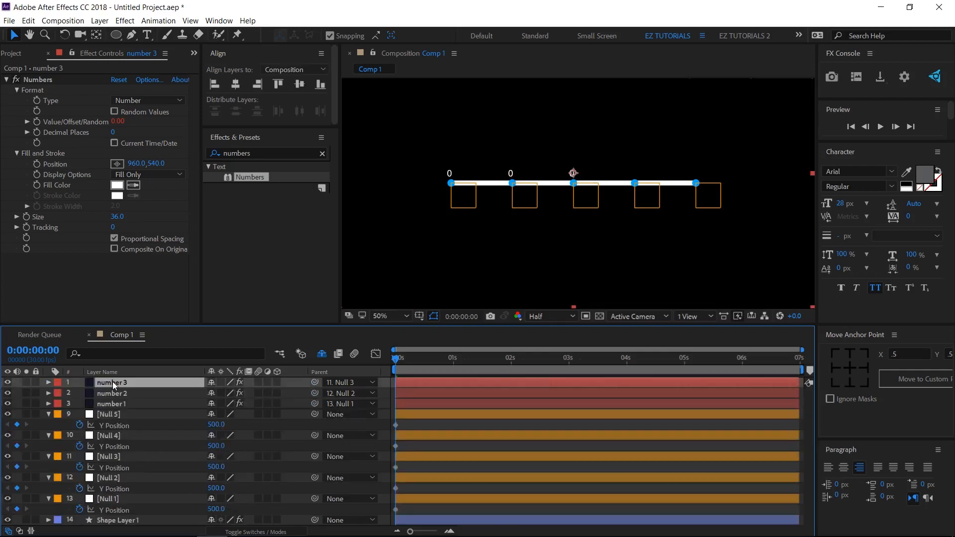
key("ctrl+d")
left_click_drag(314, 382, 136, 446)
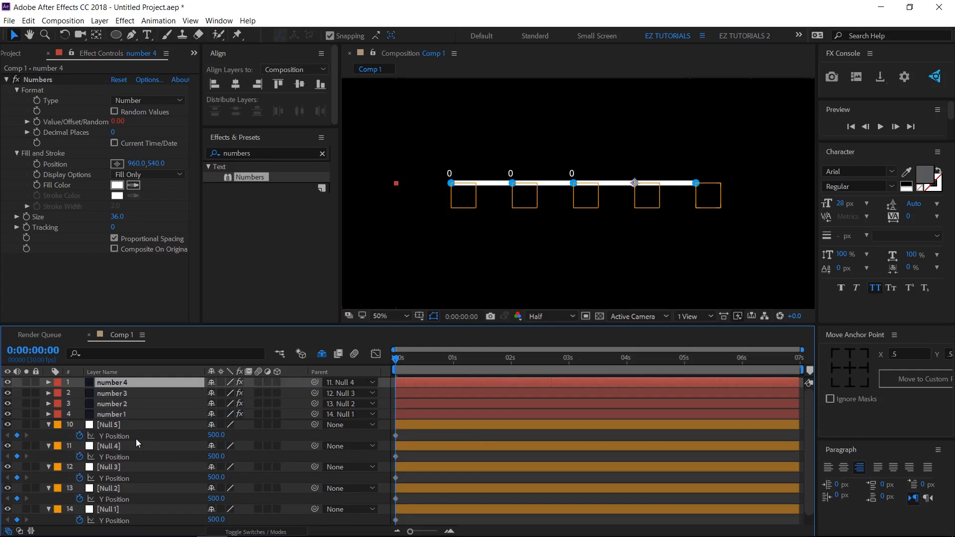
left_click(124, 384)
- Make number 4's value expression reference Null 4 and collapse the layer's properties
key("u")
key("u")
double_click(472, 434)
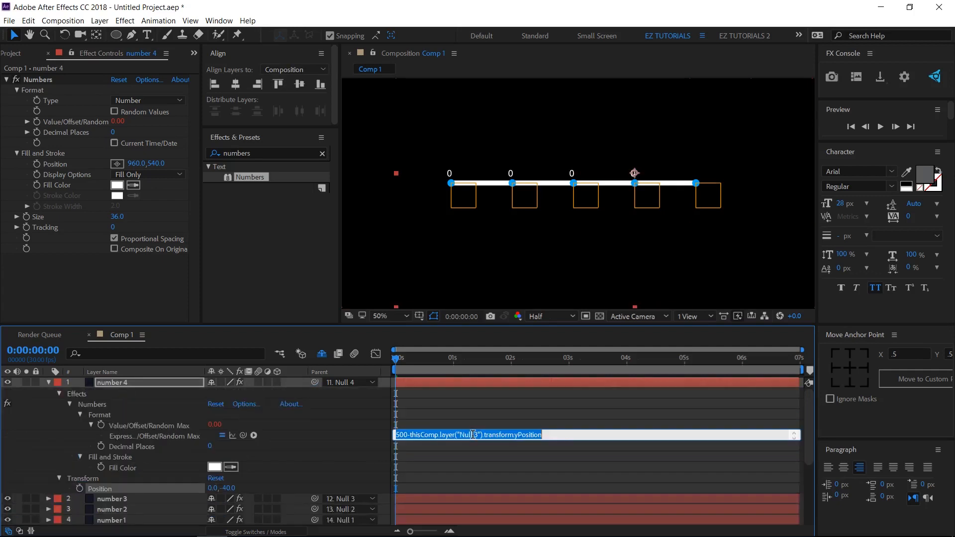
double_click(476, 434)
type("4")
left_click(233, 443)
left_click(48, 382)
- Duplicate the number 4 layer and parent the copy to Null 5, snapping it to position 0, -40
left_click(99, 382)
key("ctrl+d")
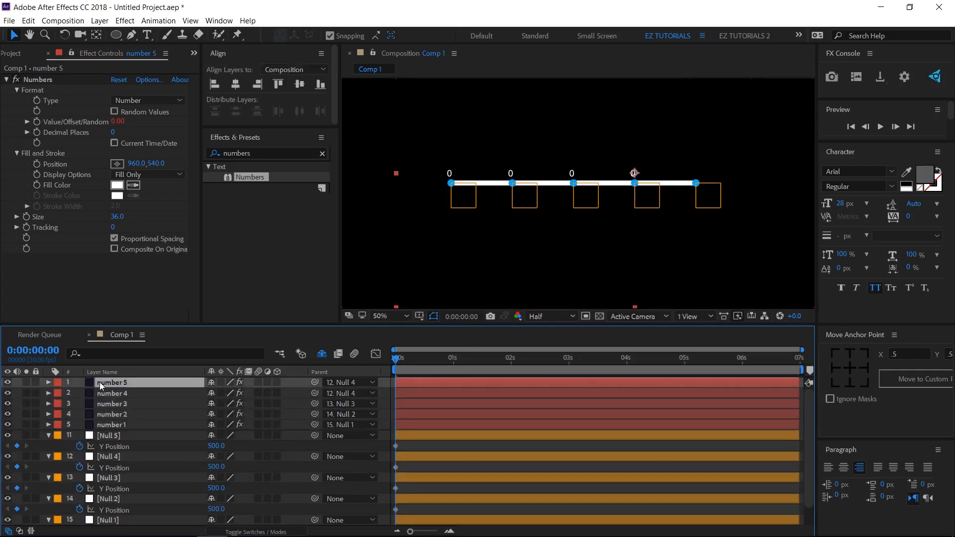
left_click_drag(315, 382, 132, 437)
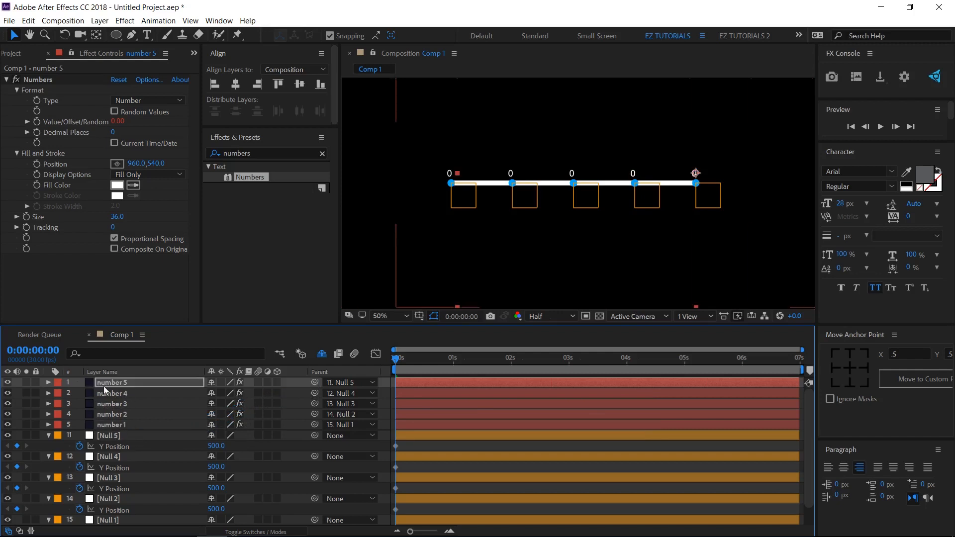
- Make number 5's value expression reference Null 5 and collapse the layer's properties
key("u")
key("u")
double_click(448, 435)
double_click(477, 435)
type("5")
left_click(302, 426)
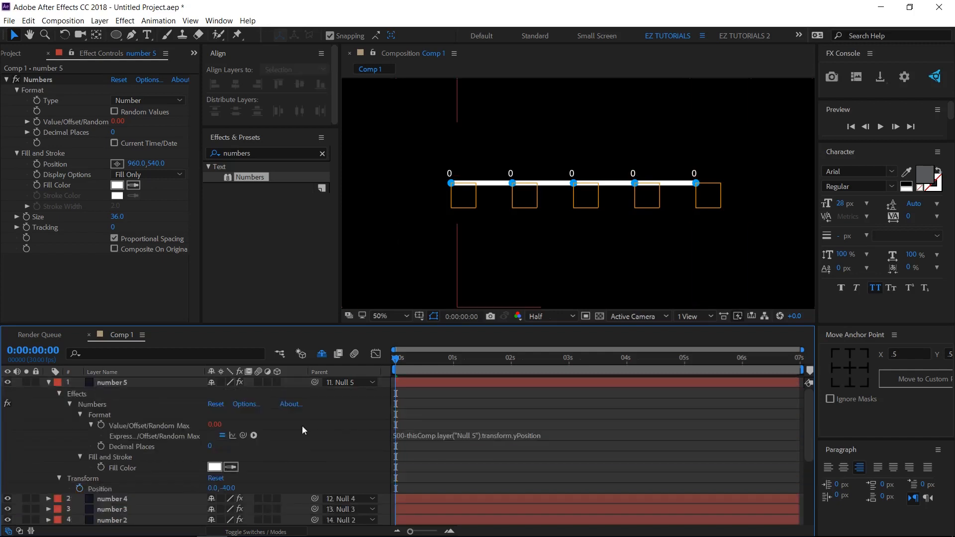
left_click(49, 382)
- Add Y Position keyframes at 1 second on all five nulls, keeping their existing values
scroll(211, 384, "down", 1)
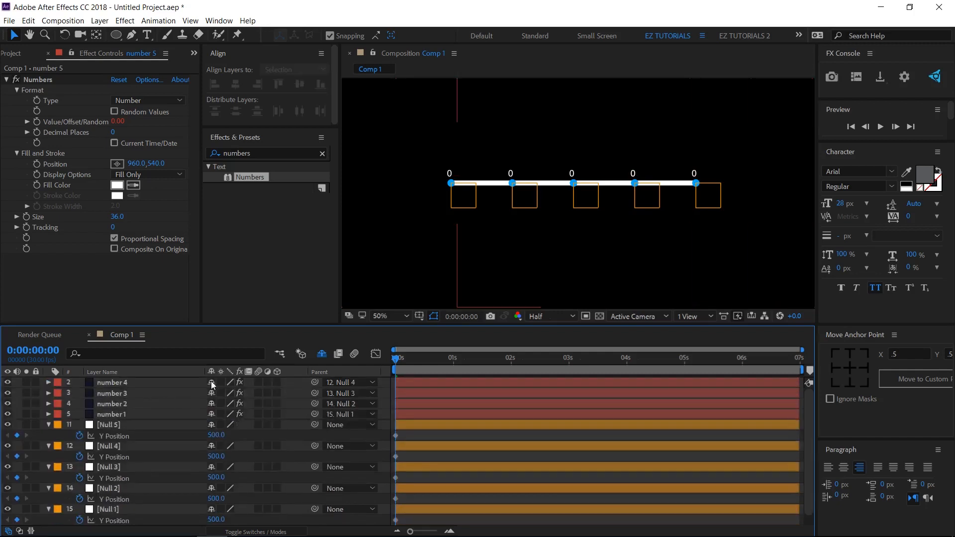
scroll(211, 384, "down", 1)
scroll(212, 388, "down", 1)
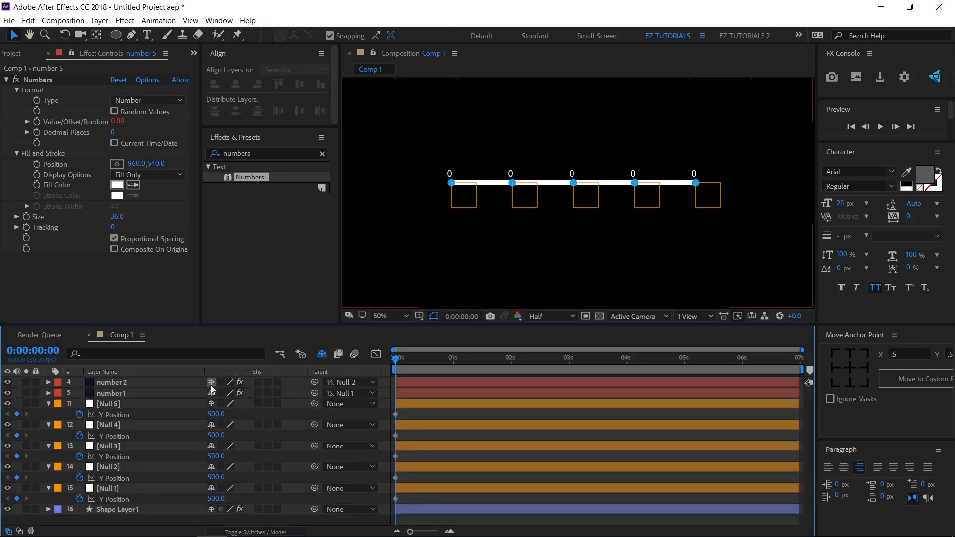
scroll(211, 390, "down", 1)
scroll(180, 393, "down", 1)
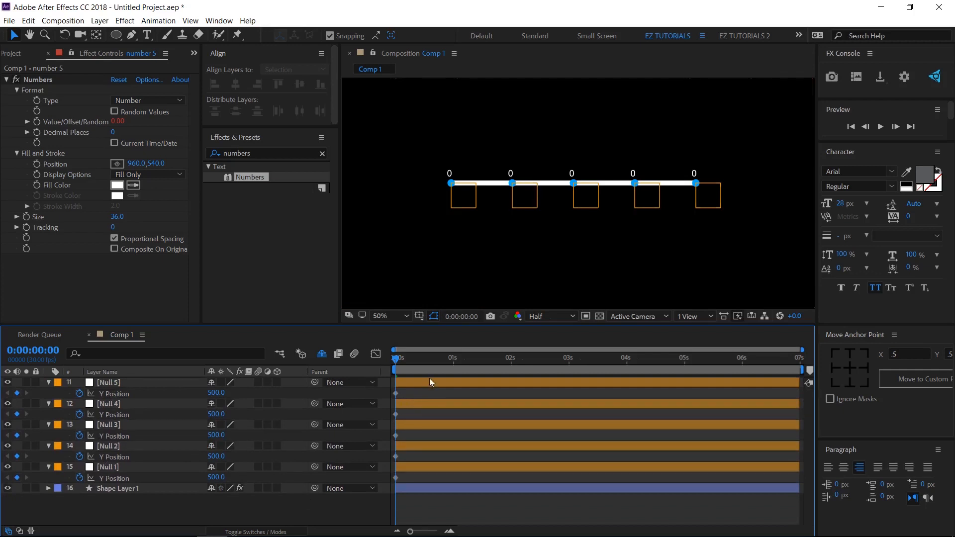
left_click(453, 364)
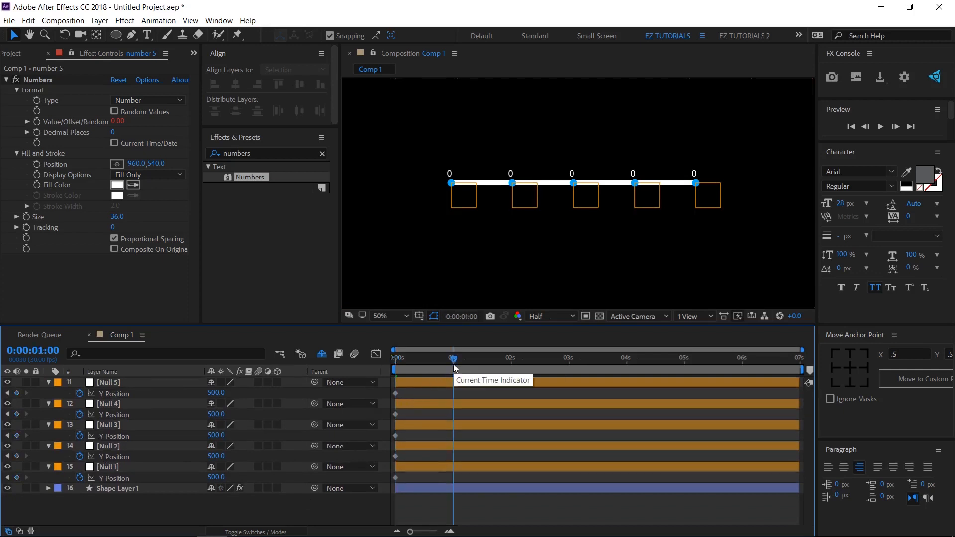
left_click(17, 393)
left_click(17, 414)
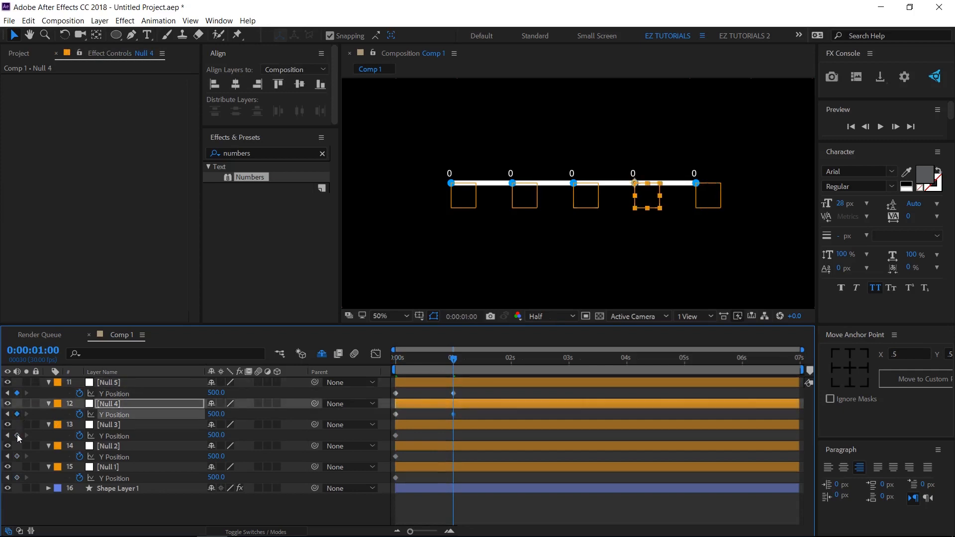
left_click(17, 435)
left_click(17, 456)
left_click(16, 478)
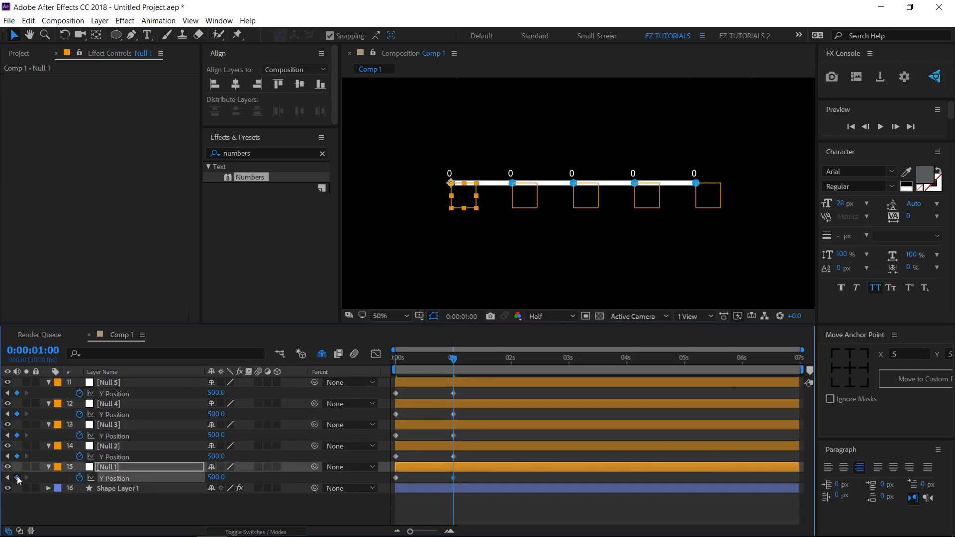
- At 2 seconds, keyframe the Y Positions of Null 1 through Null 5 at 554, 375, 383, 265 and 365 respectively
left_click(512, 364)
left_click_drag(215, 478, 147, 442)
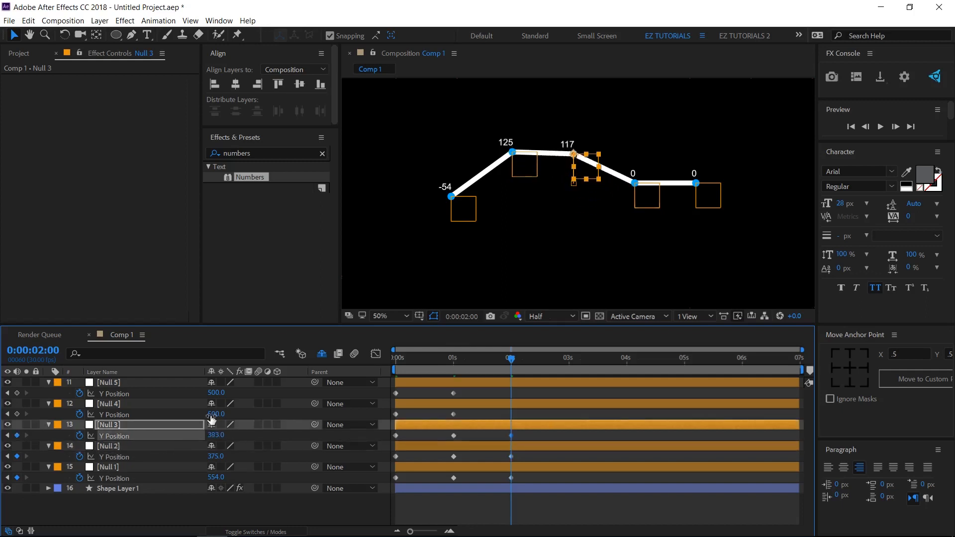
left_click_drag(215, 414, 187, 444)
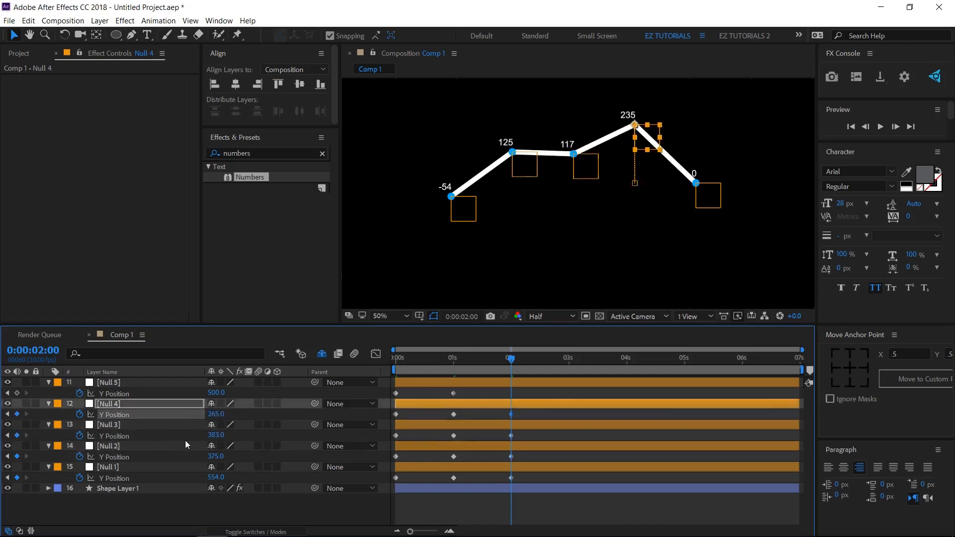
left_click_drag(216, 393, 143, 400)
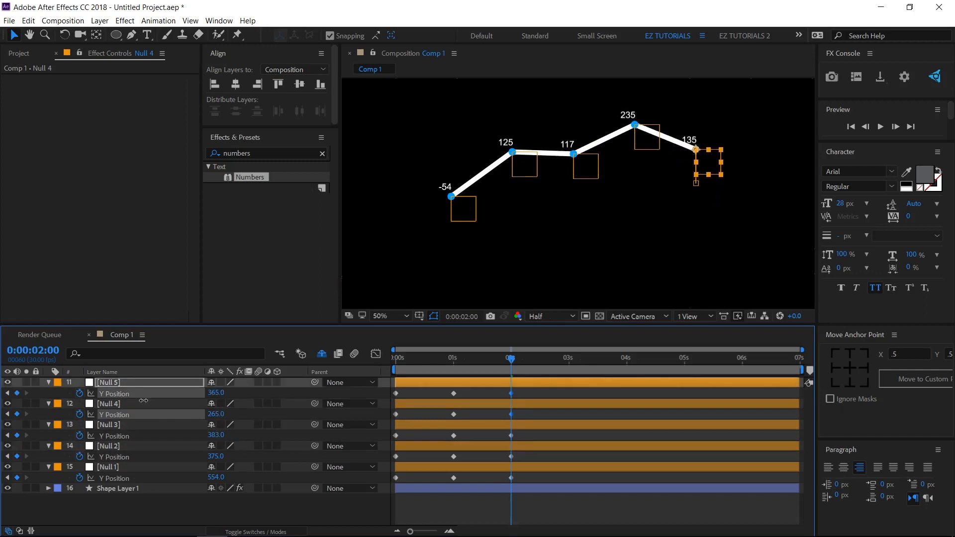
- Add Y Position keyframes at 5 seconds on all five nulls to hold their 2-second values
left_click(684, 365)
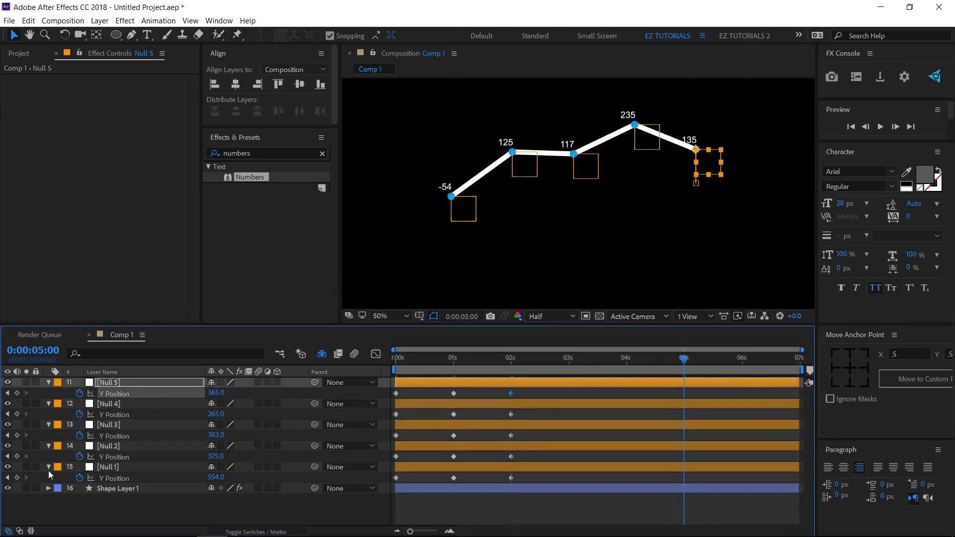
left_click(17, 478)
left_click(17, 457)
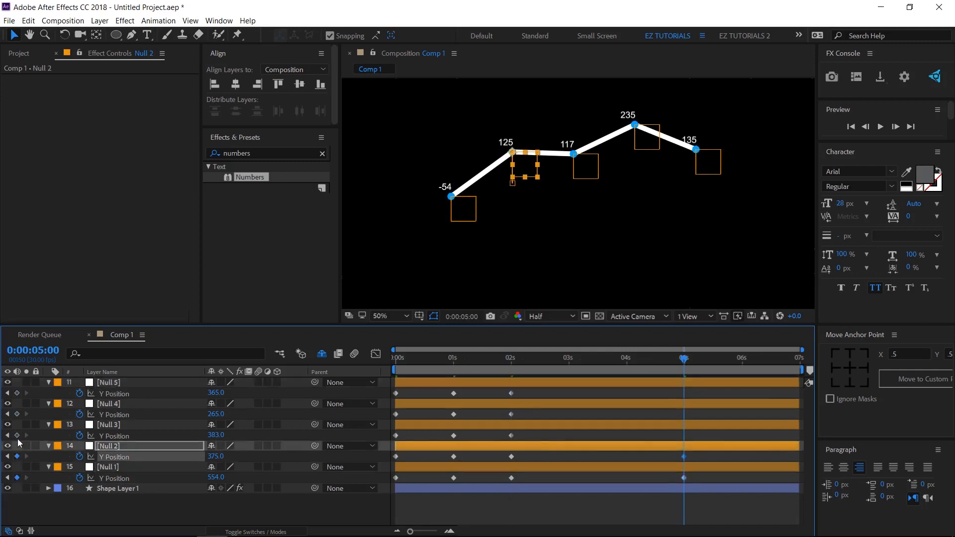
left_click(17, 435)
left_click(17, 414)
left_click(16, 393)
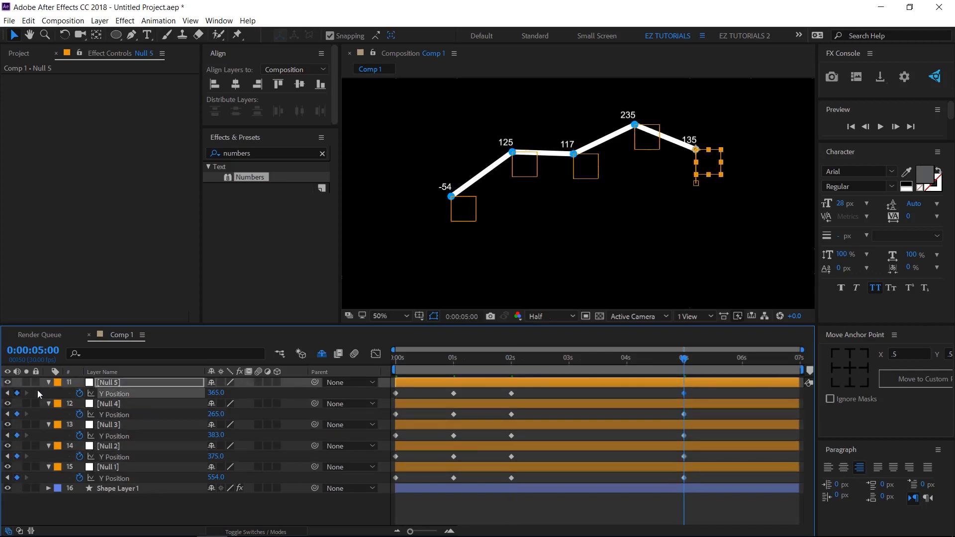
- At 6 seconds, keyframe the Y Positions of Null 1 through Null 5 at 286, 471, 251, 532 and 499 respectively
left_click(743, 364)
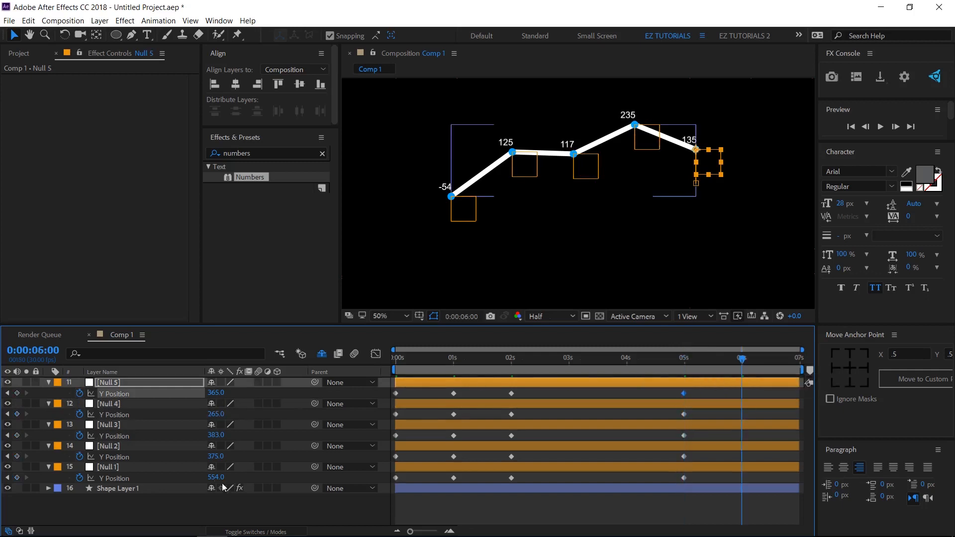
left_click_drag(217, 477, 275, 455)
left_click_drag(216, 435, 389, 422)
left_click_drag(215, 392, 312, 405)
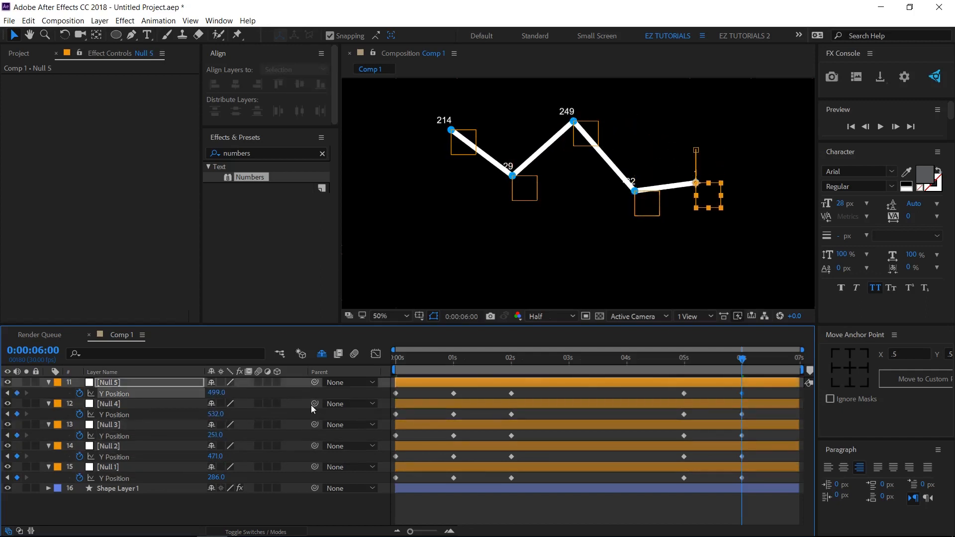
- Deselect all layers and preview the line graph animation from the first frame
left_click(306, 516)
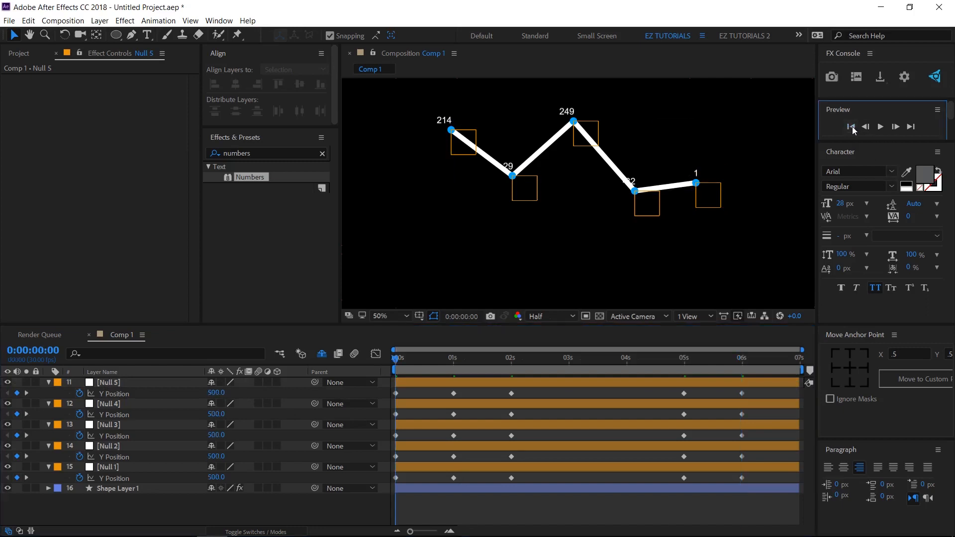
left_click(851, 127)
left_click(880, 128)
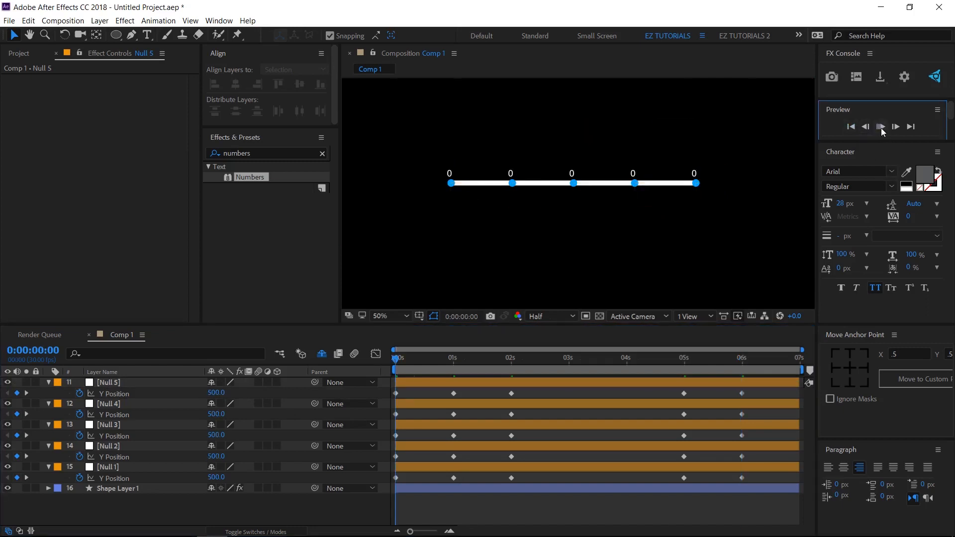